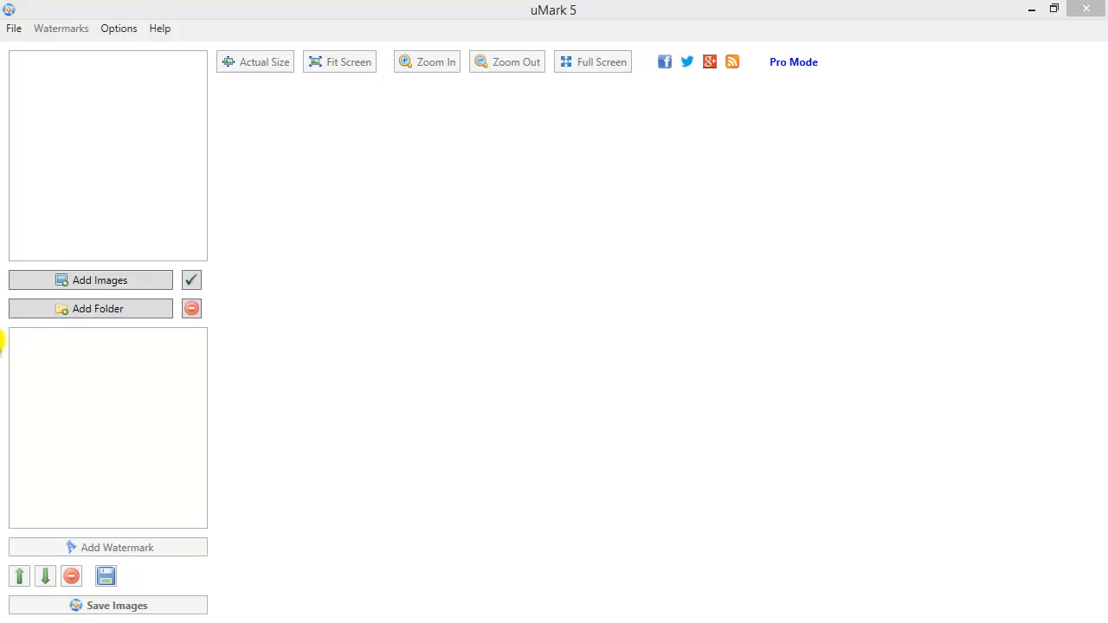
# Browse to the listing's STEP-01 BEFORE PHOTOS folder in the Add Images picker
pyautogui.click(69, 282)
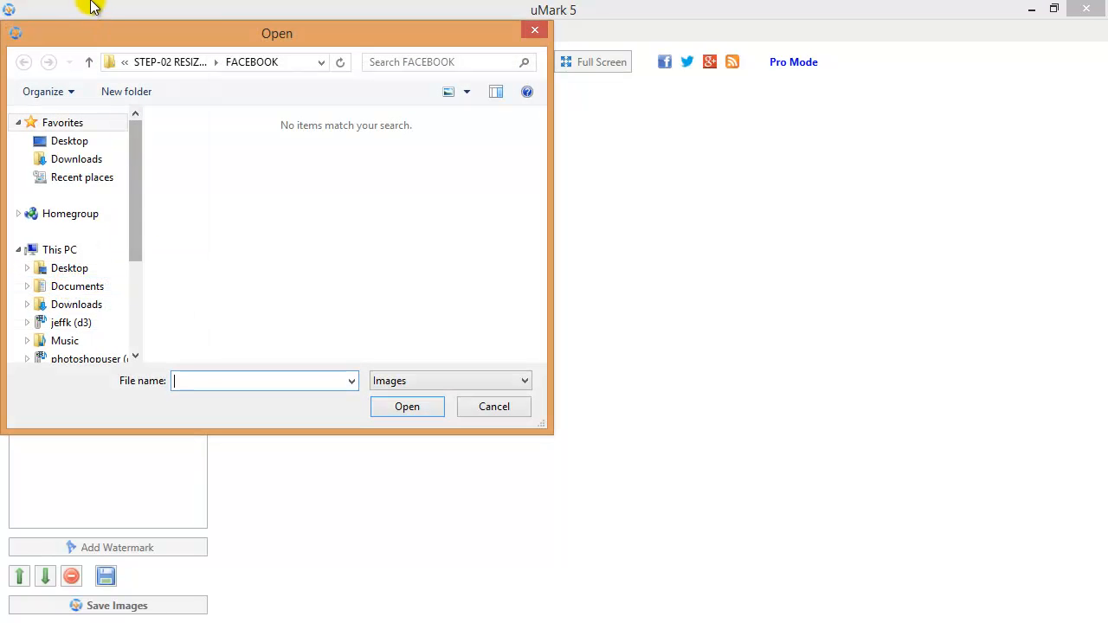
pyautogui.click(88, 62)
pyautogui.click(88, 63)
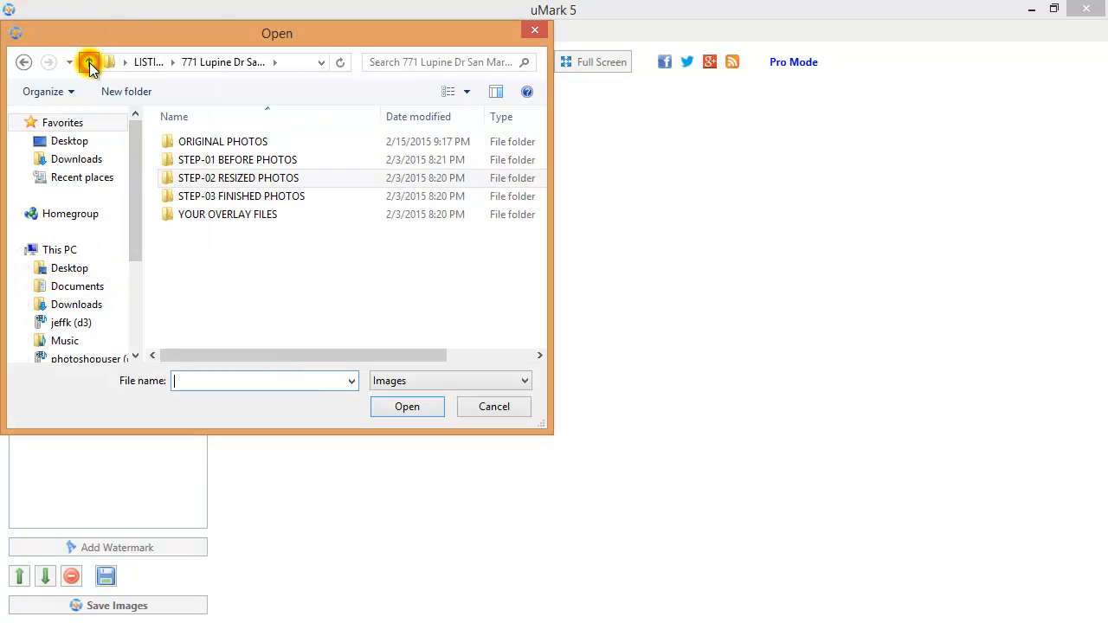
pyautogui.click(88, 62)
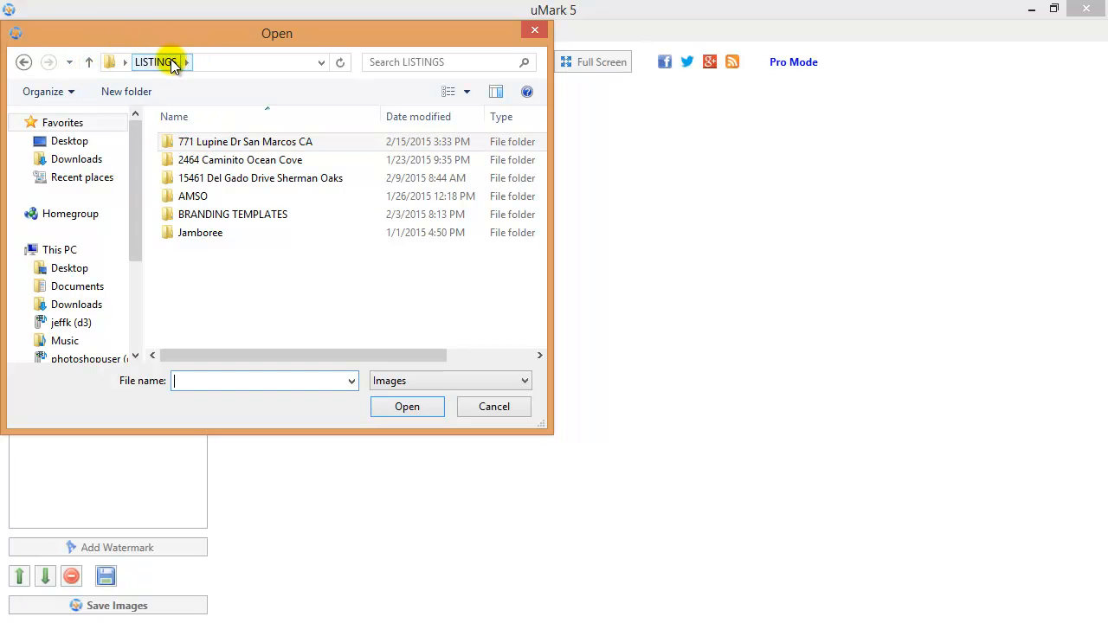
pyautogui.click(206, 149)
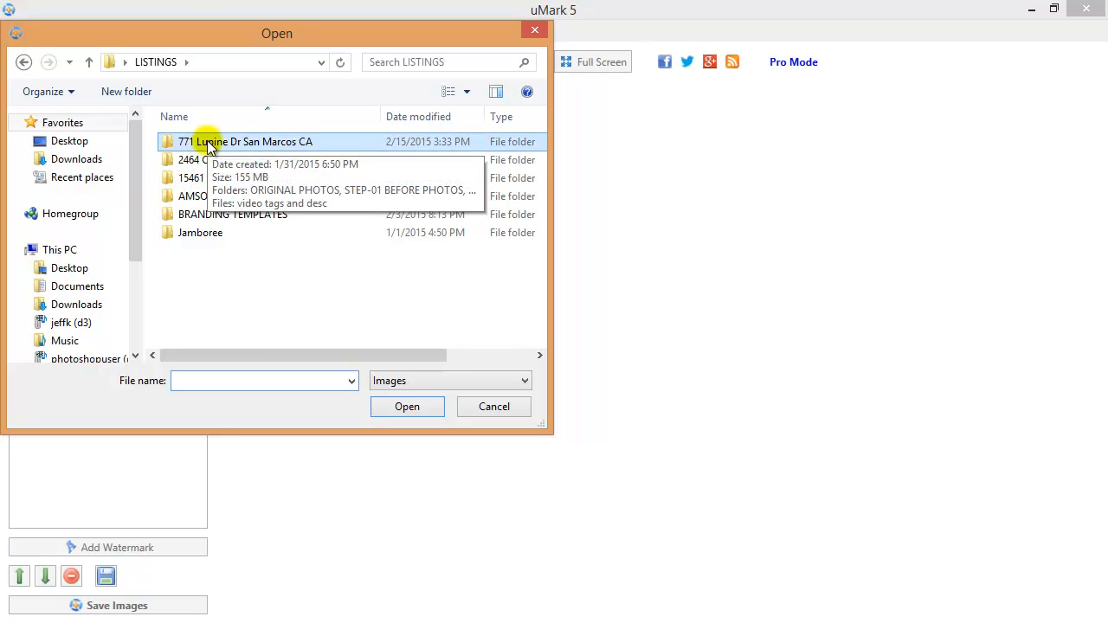
pyautogui.doubleClick(208, 144)
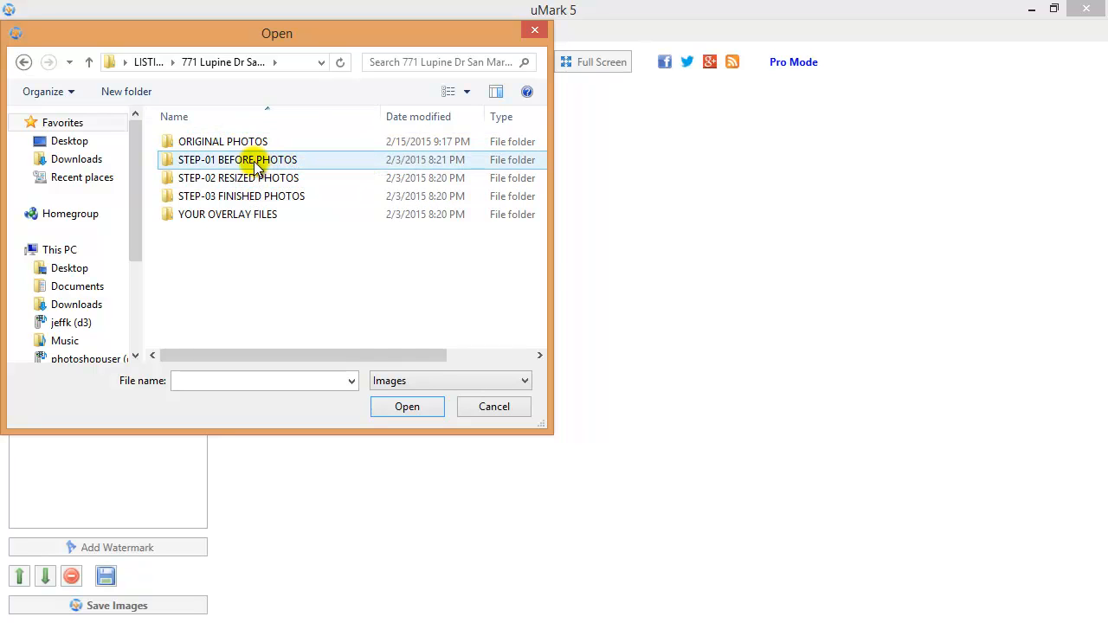
pyautogui.doubleClick(258, 165)
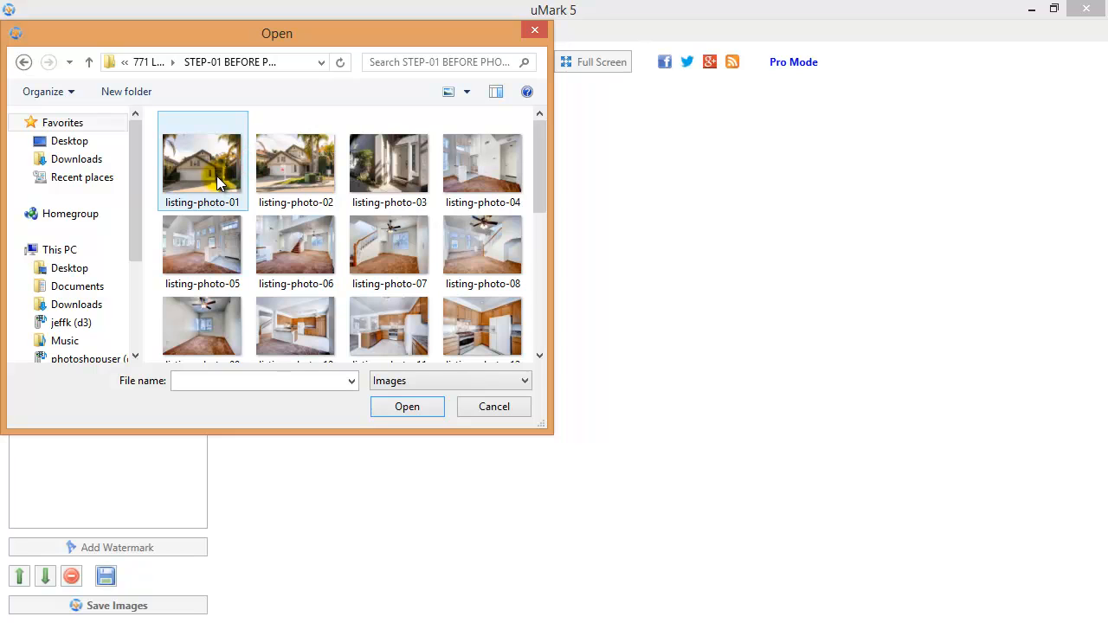
# Load listing-photo-01 through listing-photo-28 into the batch and zoom the preview to fit
pyautogui.click(219, 173)
pyautogui.moveTo(540, 134); pyautogui.dragTo(545, 300)
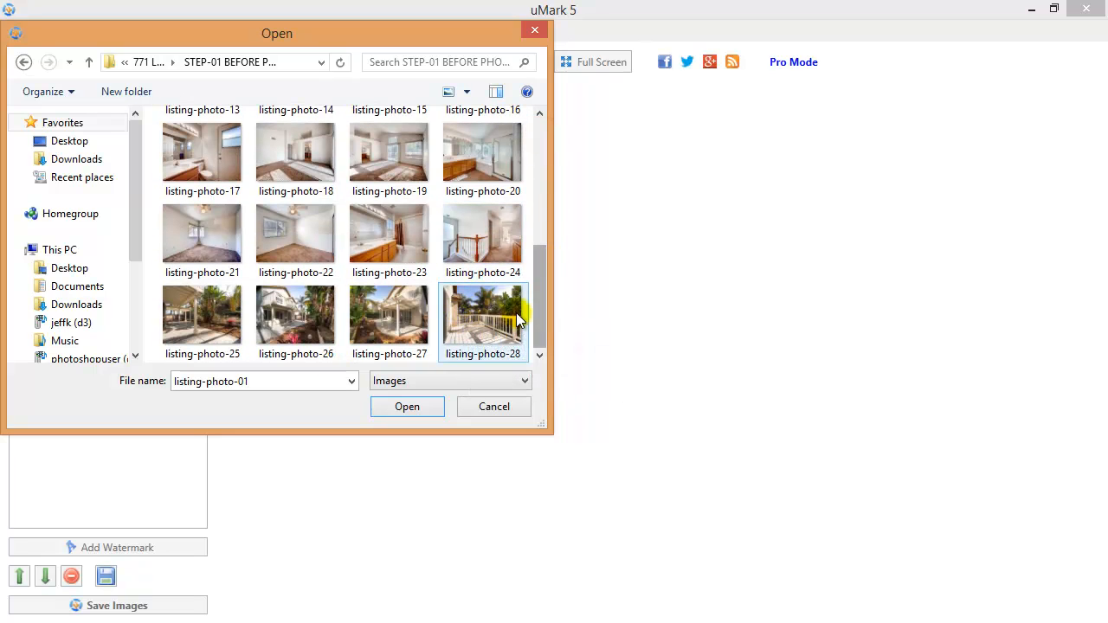
pyautogui.moveTo(538, 280); pyautogui.dragTo(516, 315)
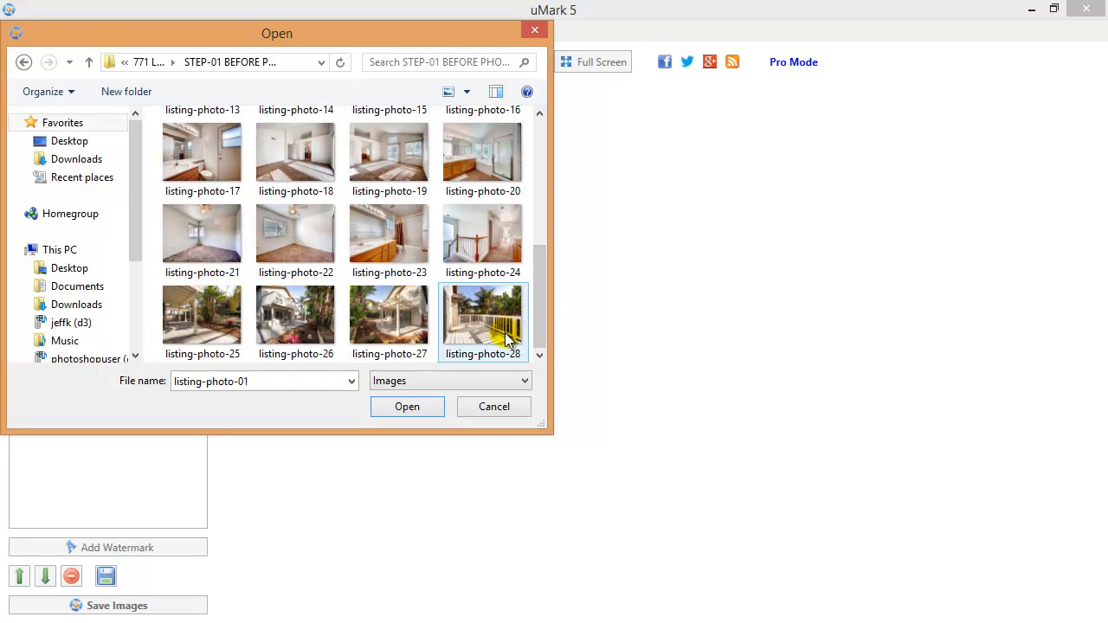
pyautogui.keyDown('shift'); pyautogui.click(482, 316); pyautogui.keyUp('shift')
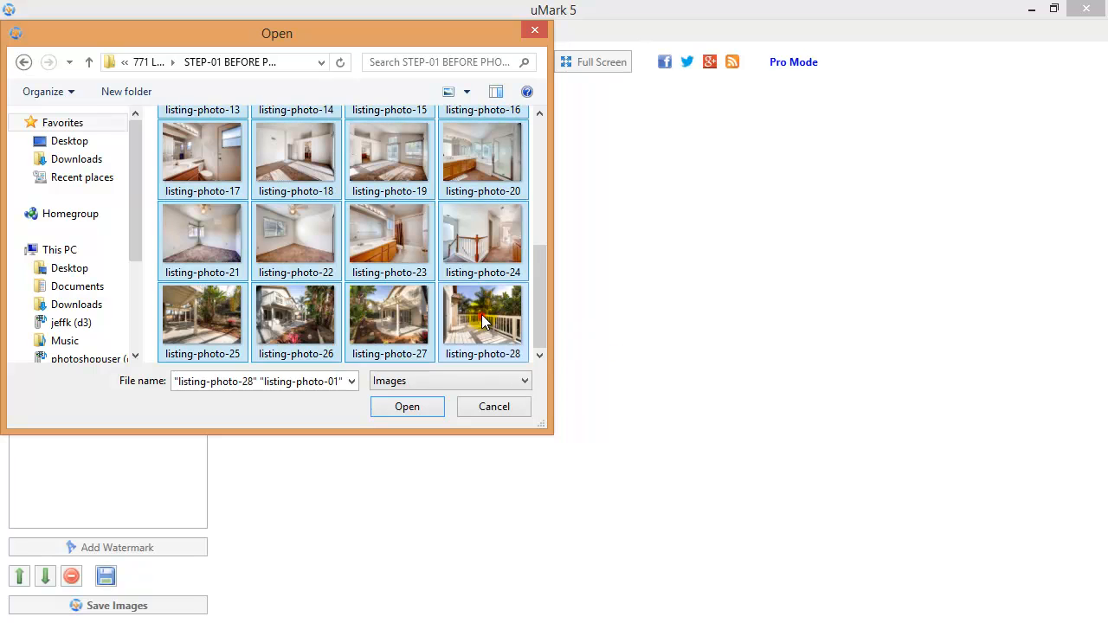
pyautogui.click(405, 407)
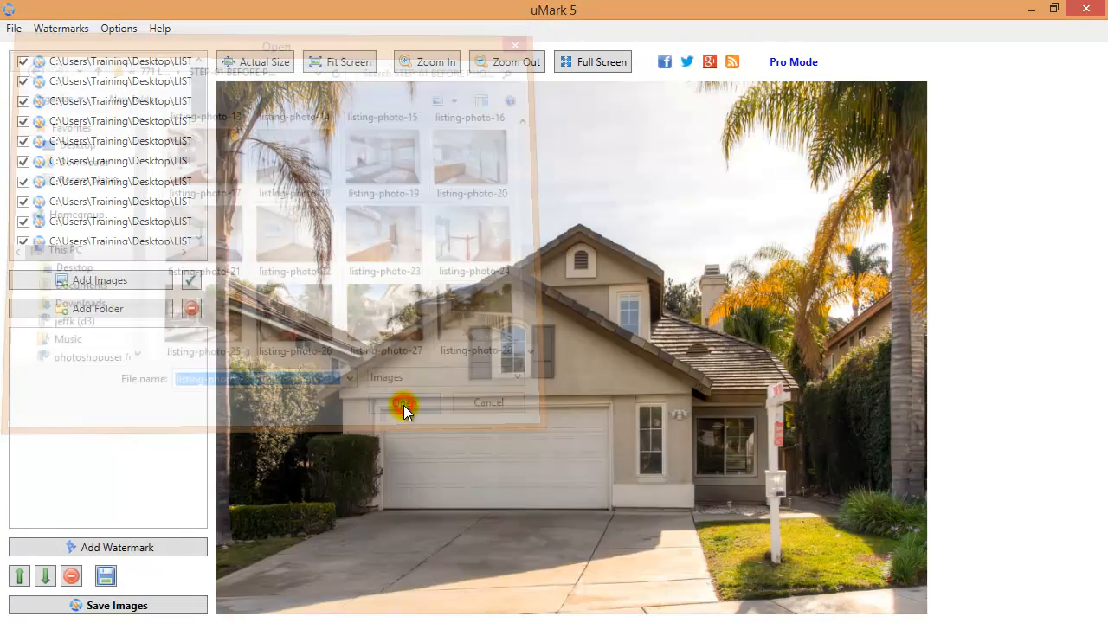
pyautogui.click(517, 62)
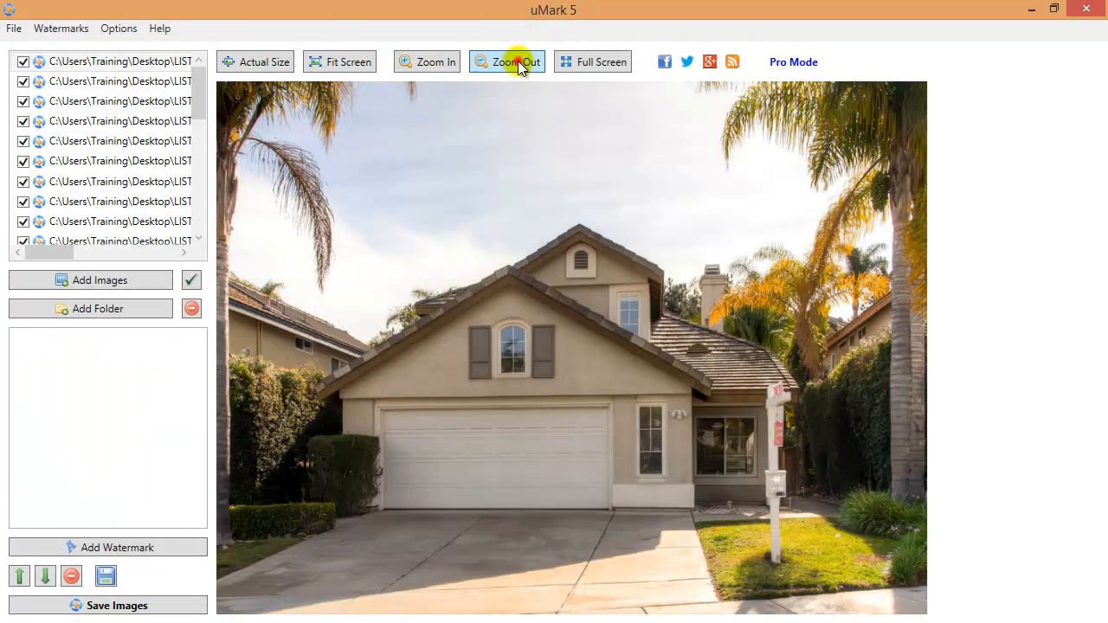
pyautogui.click(518, 63)
pyautogui.click(517, 62)
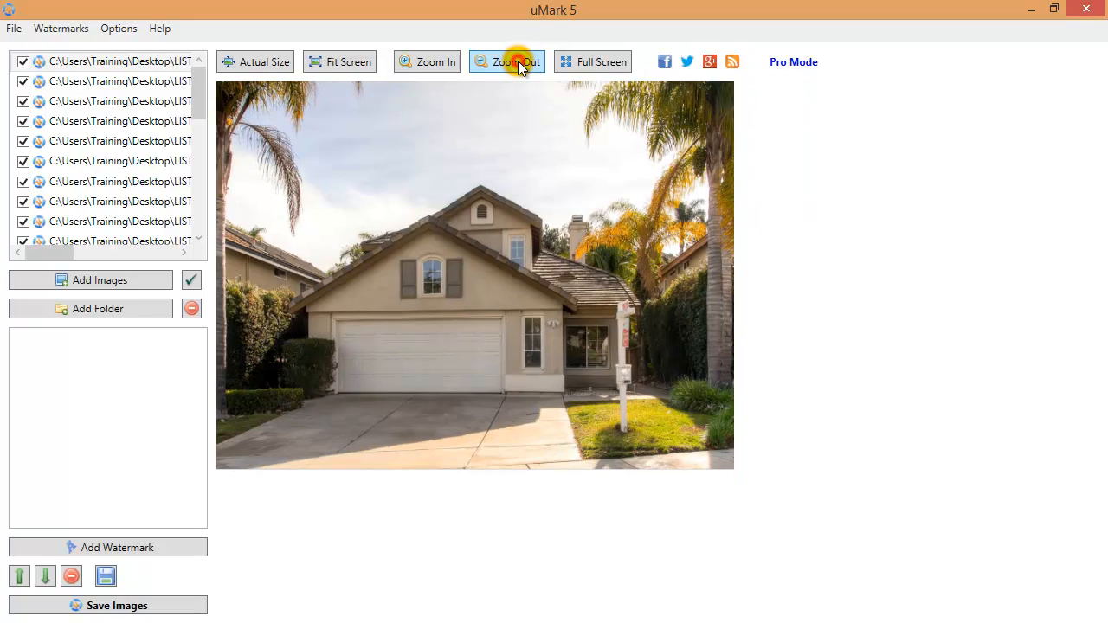
# Save output as png into STEP-02 RESIZED PHOTOS > FACEBOOK
pyautogui.click(149, 611)
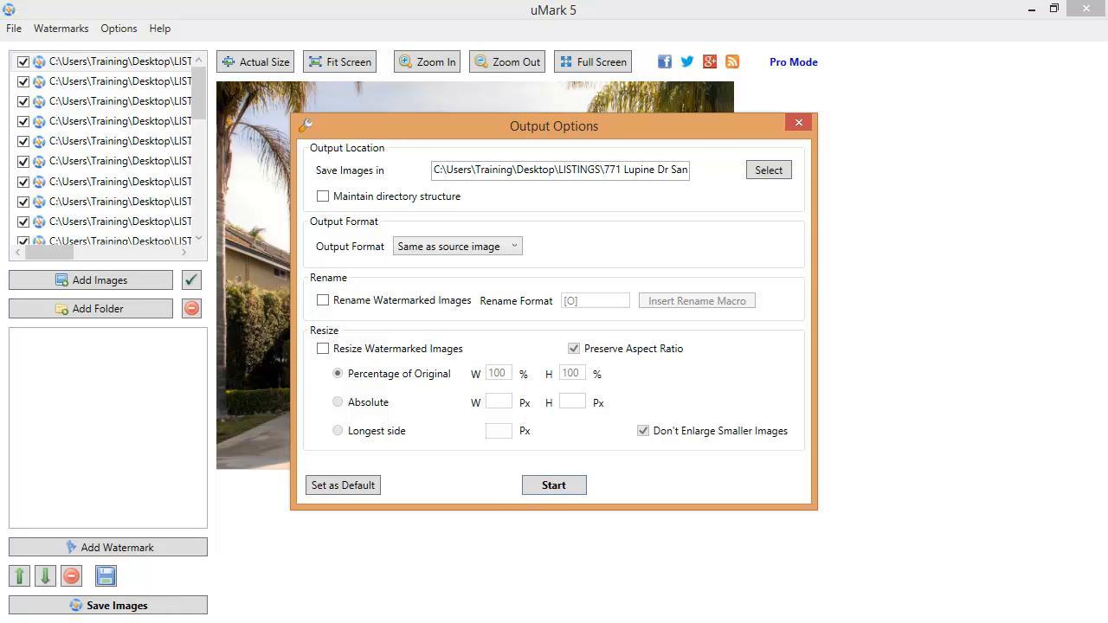
pyautogui.click(765, 171)
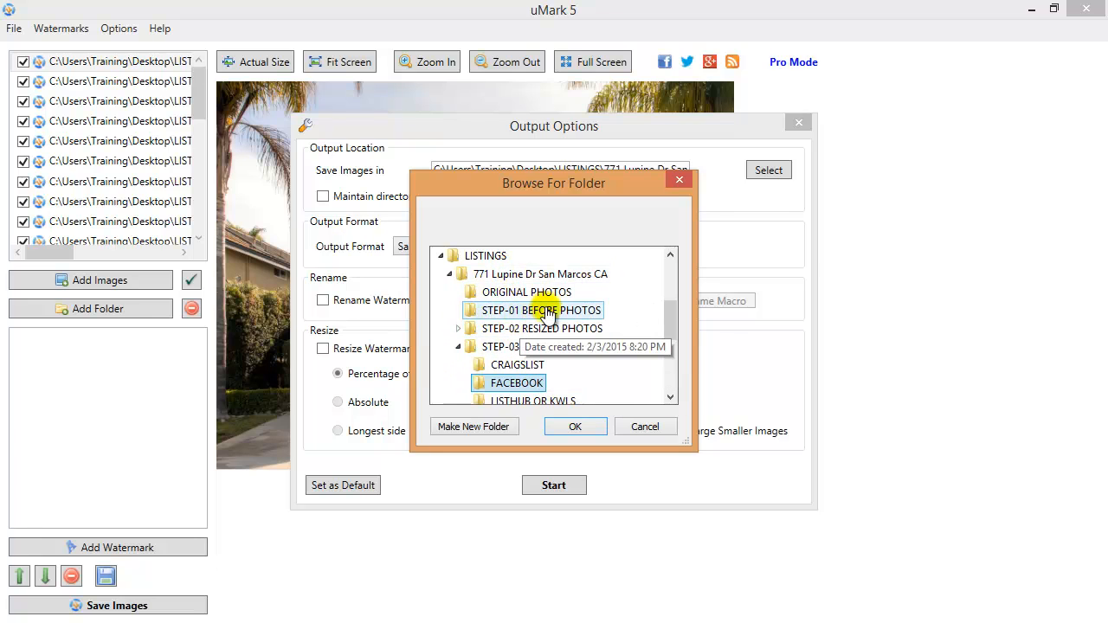
pyautogui.click(457, 330)
pyautogui.click(485, 329)
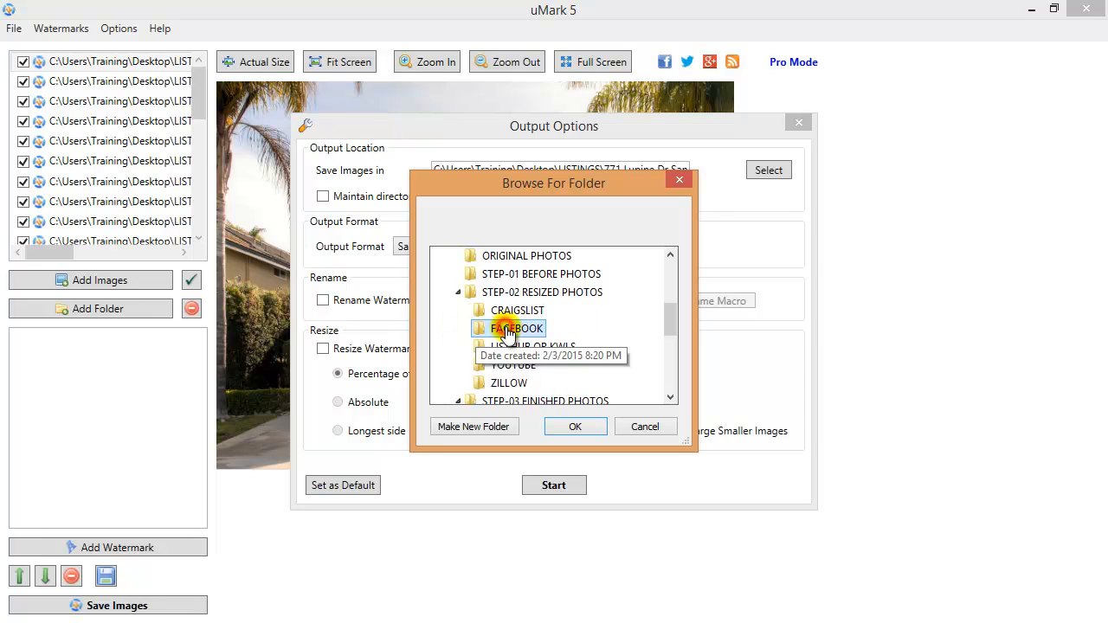
pyautogui.click(574, 425)
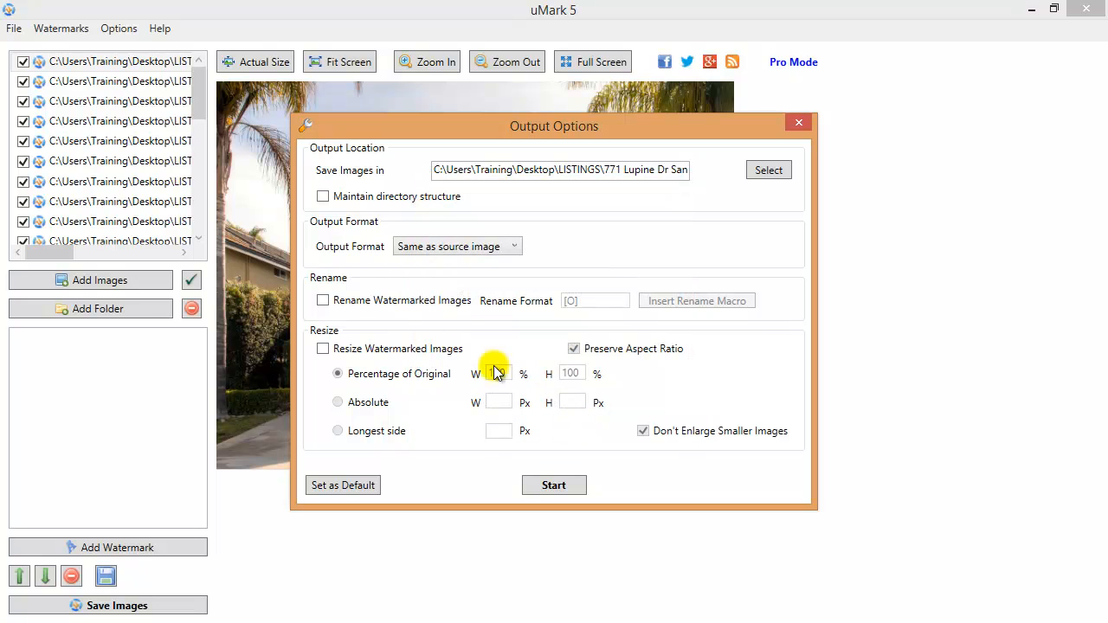
pyautogui.click(512, 247)
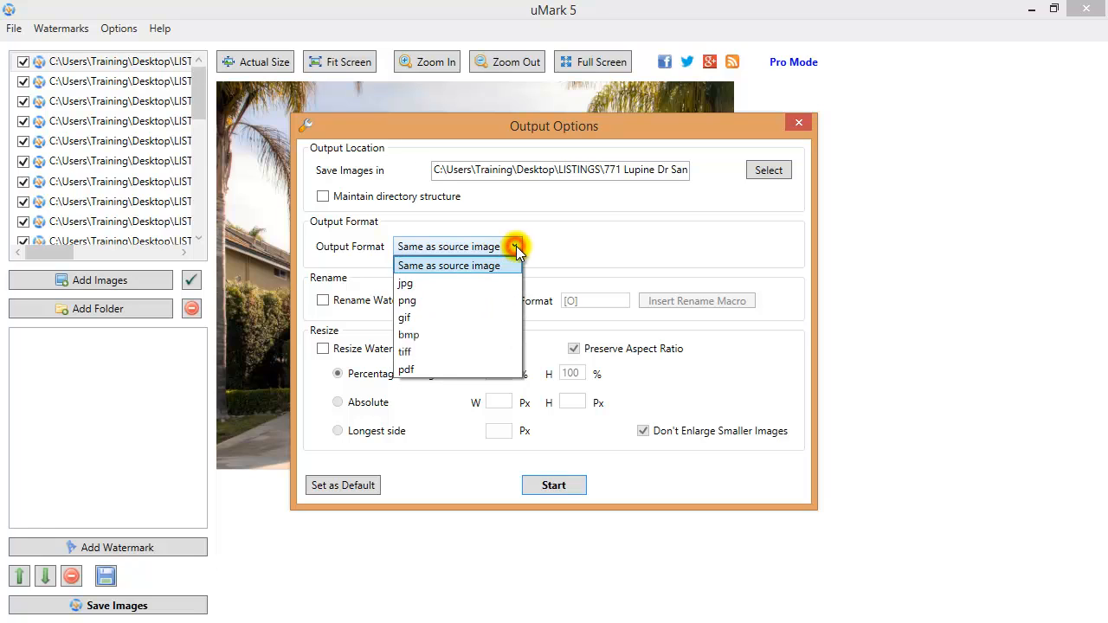
pyautogui.click(442, 301)
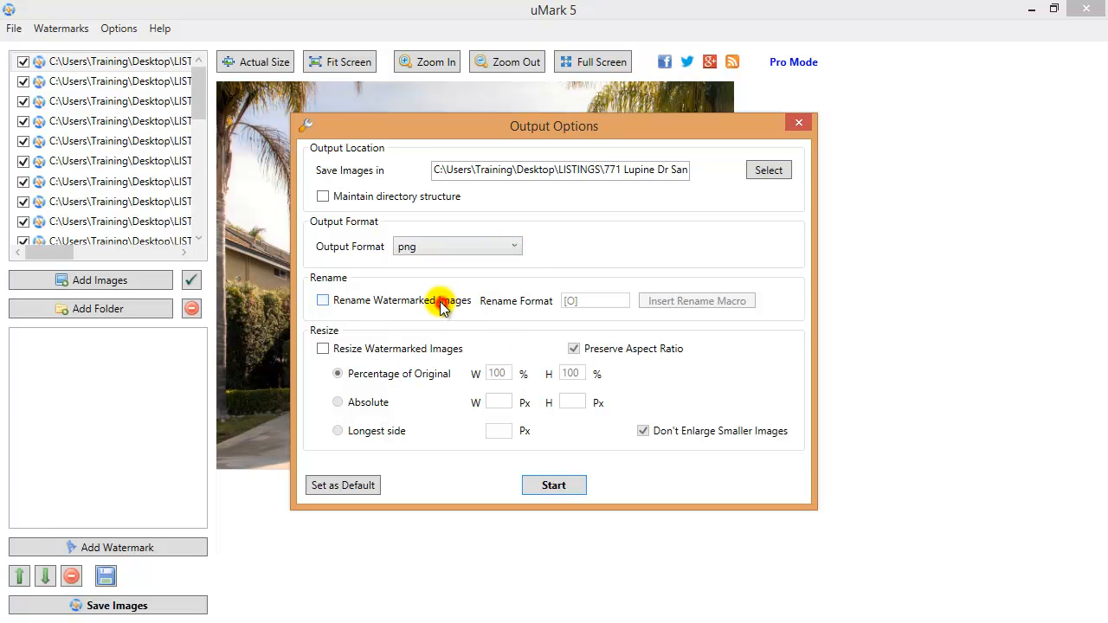
# Enable renaming with the pattern: pasted property address, '-', then the [##] two-digit counter
pyautogui.click(323, 303)
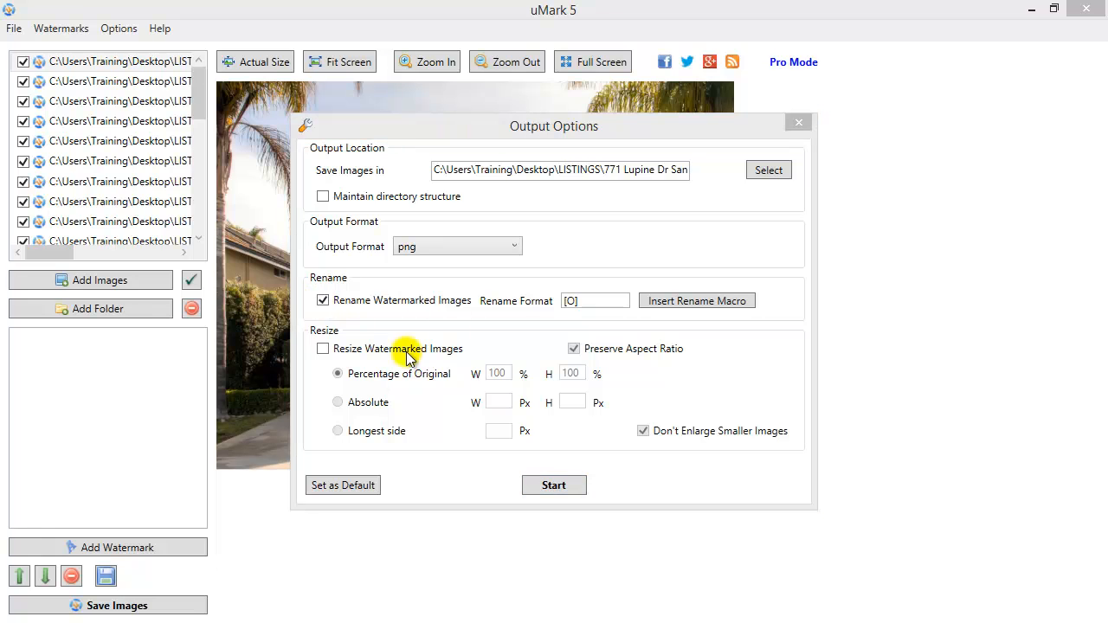
pyautogui.click(586, 302)
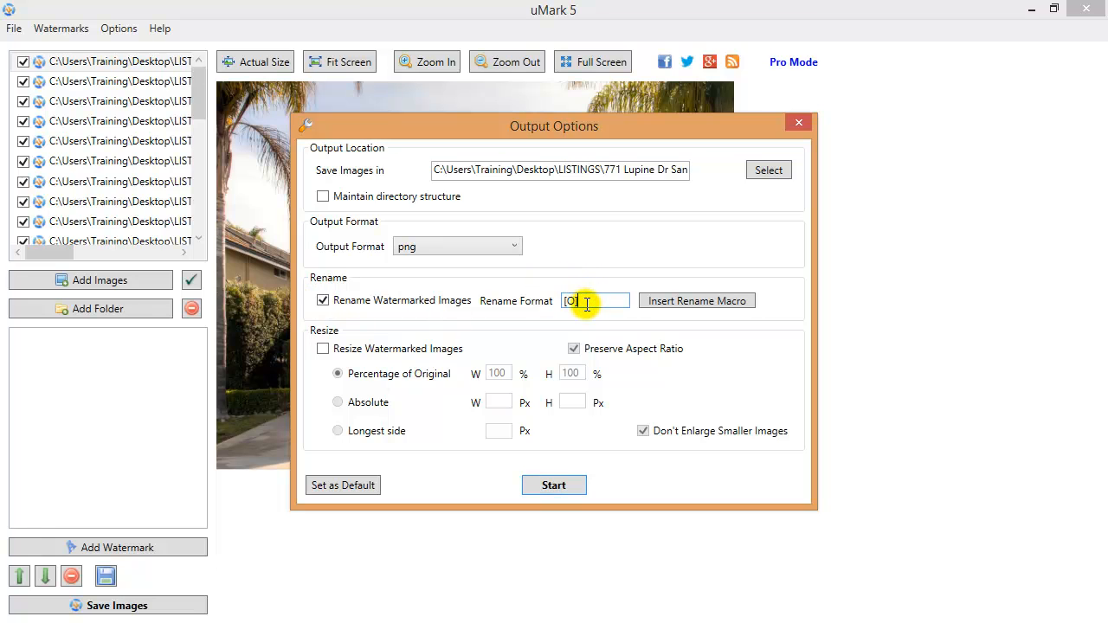
pyautogui.moveTo(574, 301); pyautogui.dragTo(555, 308)
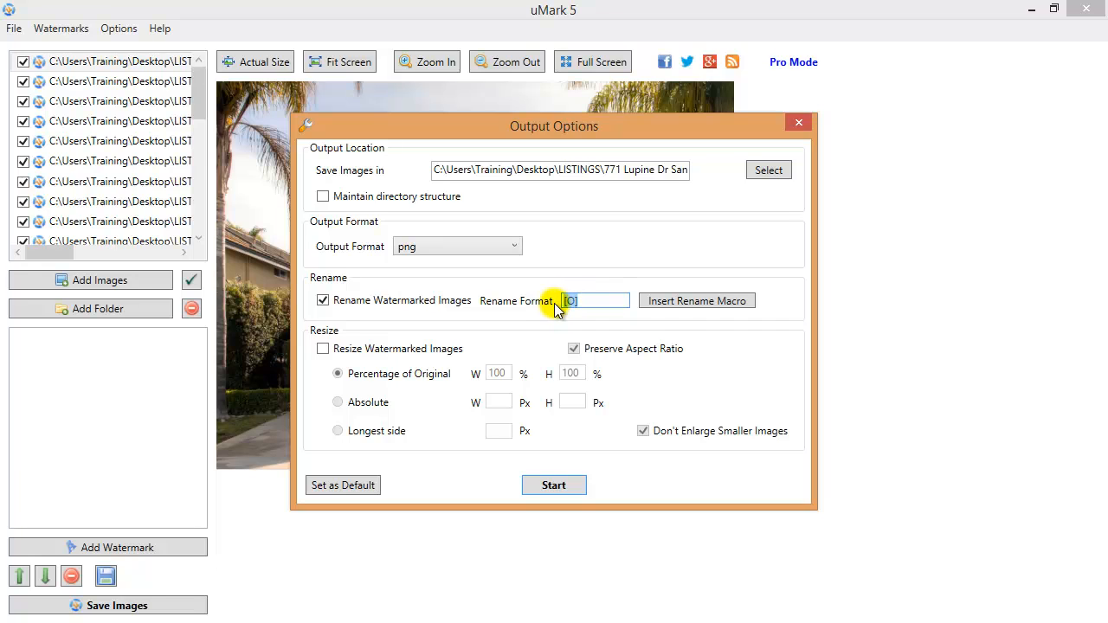
pyautogui.hotkey('ctrl', 'v')
pyautogui.click(595, 301)
pyautogui.moveTo(596, 300); pyautogui.dragTo(497, 309)
pyautogui.click(599, 303)
pyautogui.moveTo(606, 301); pyautogui.dragTo(641, 300)
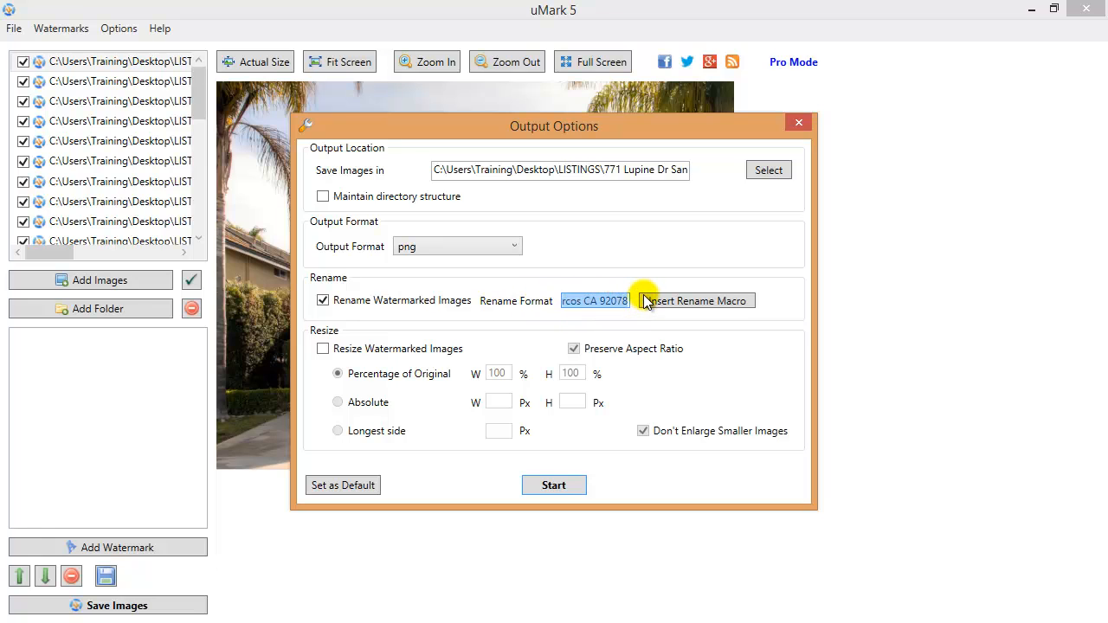
pyautogui.click(630, 302)
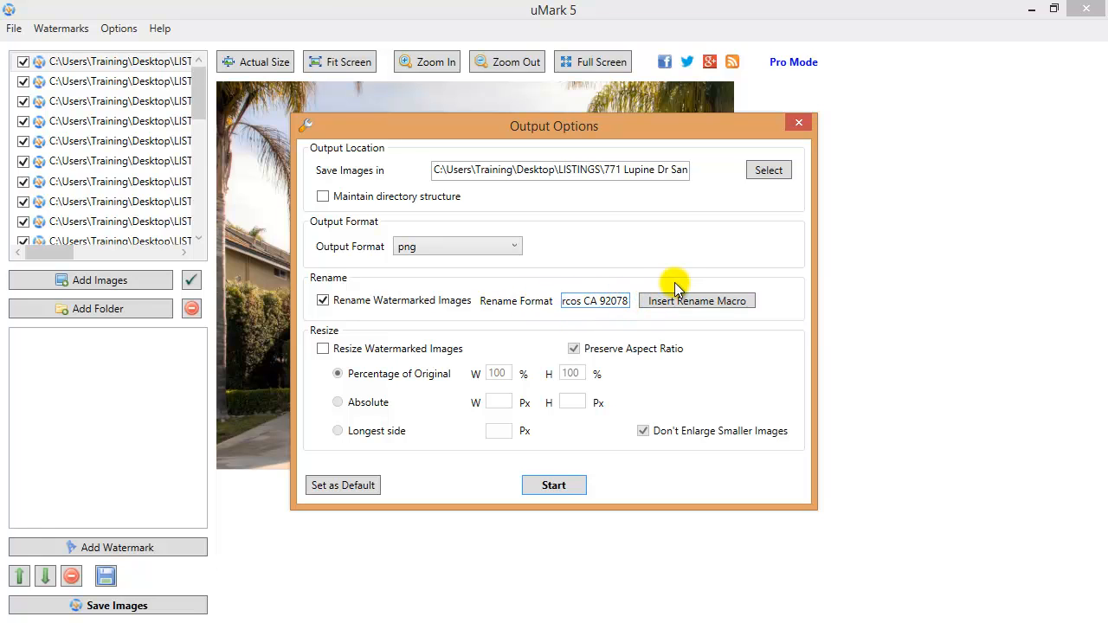
pyautogui.write('-')
pyautogui.click(685, 298)
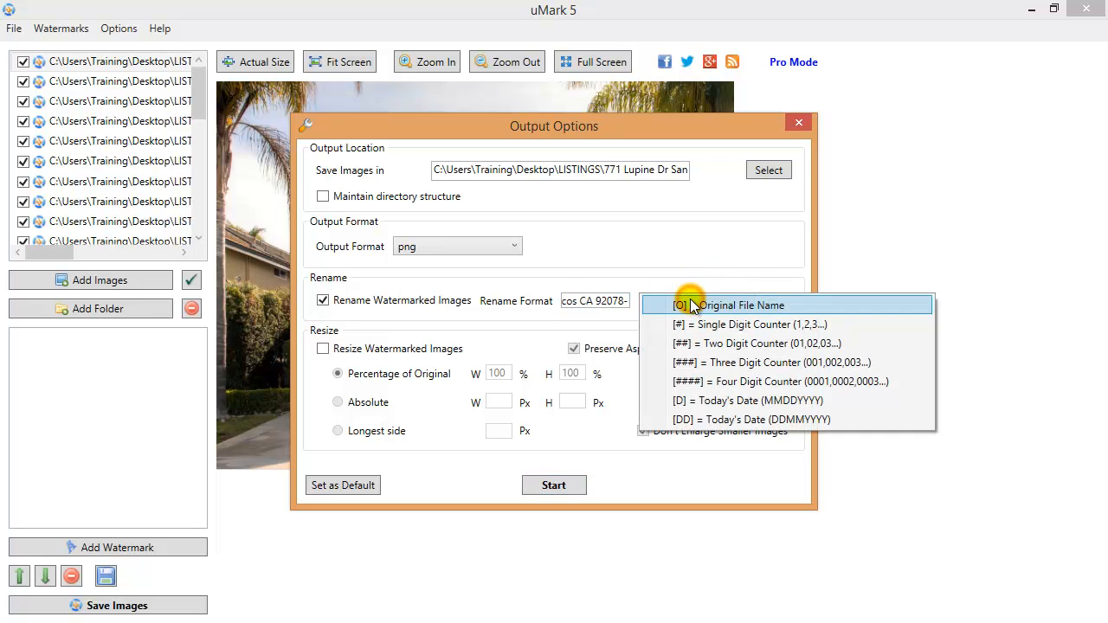
pyautogui.click(699, 344)
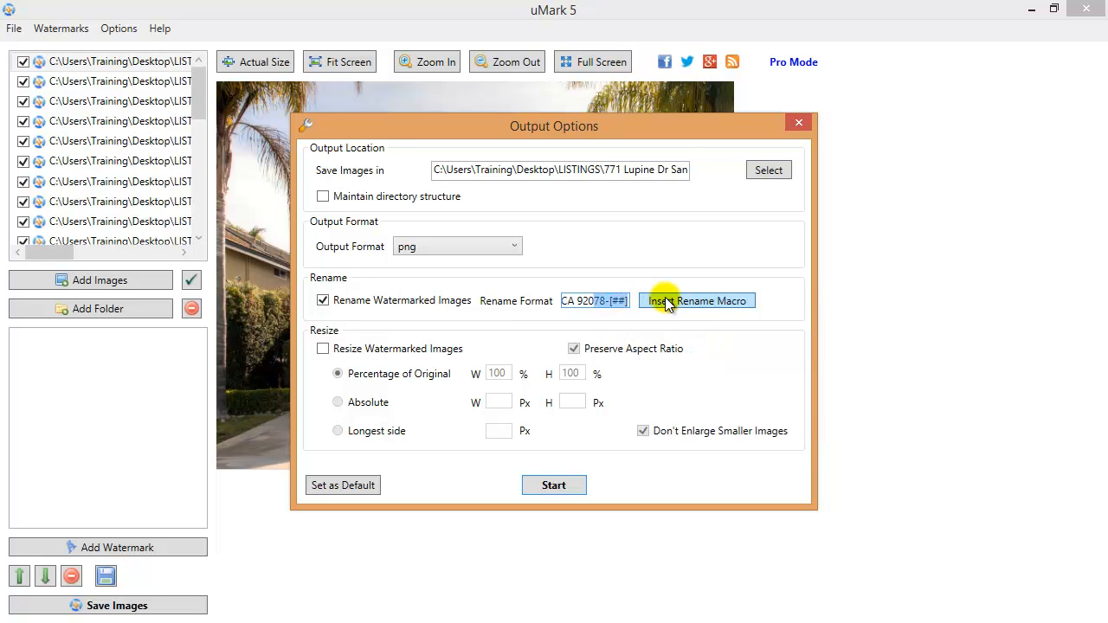
# Resize to absolute 504 × 335 px, no aspect ratio or Don't Enlarge, and process the batch
pyautogui.click(323, 349)
pyautogui.click(573, 349)
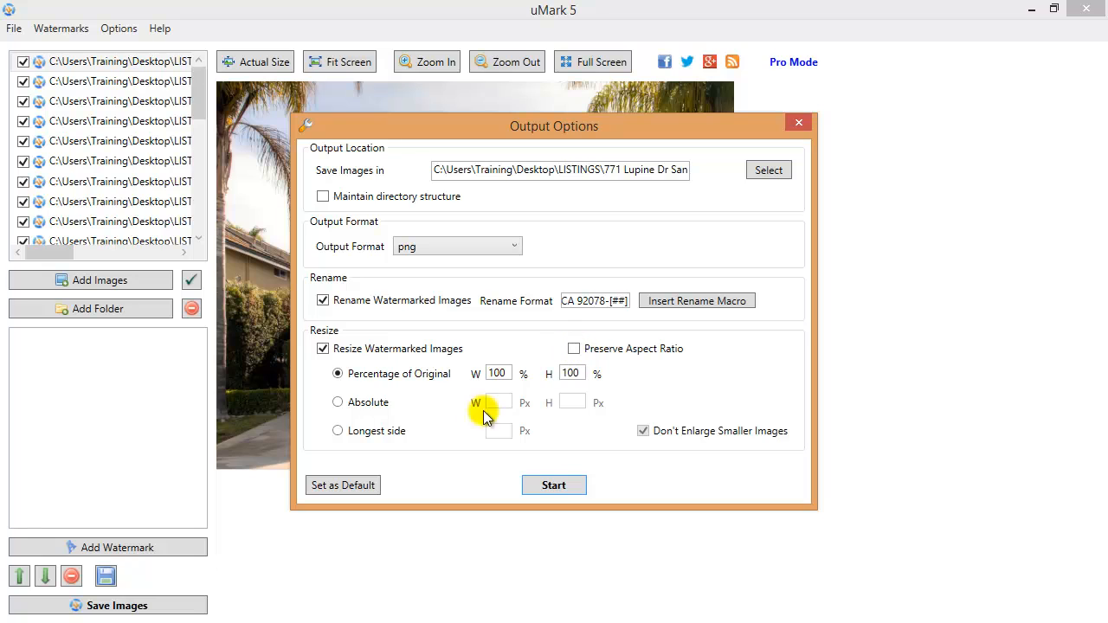
pyautogui.click(338, 403)
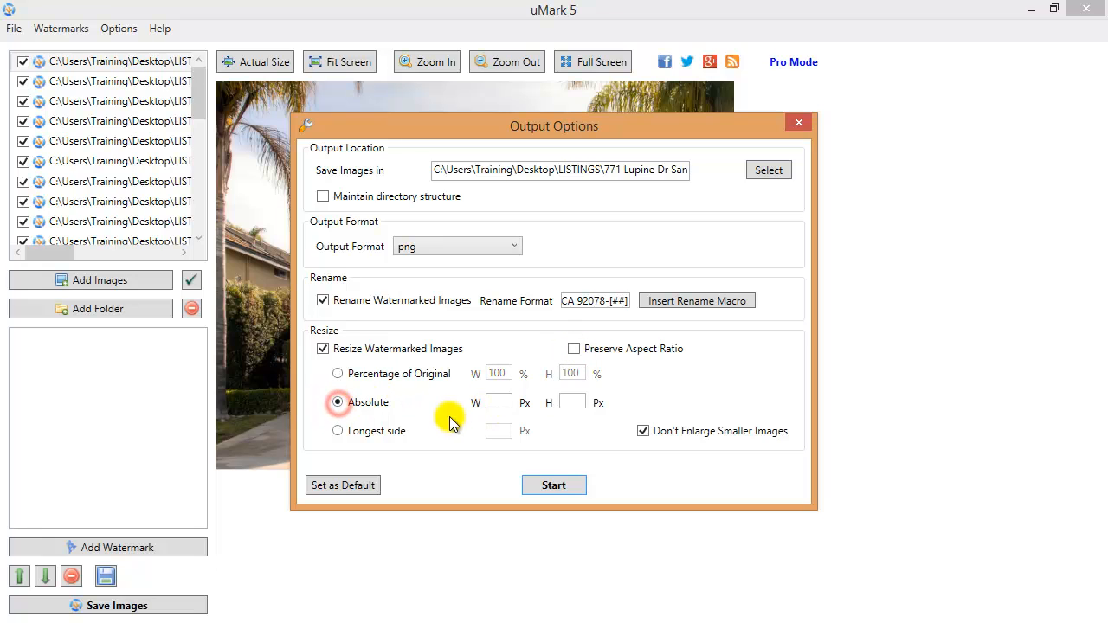
pyautogui.click(499, 402)
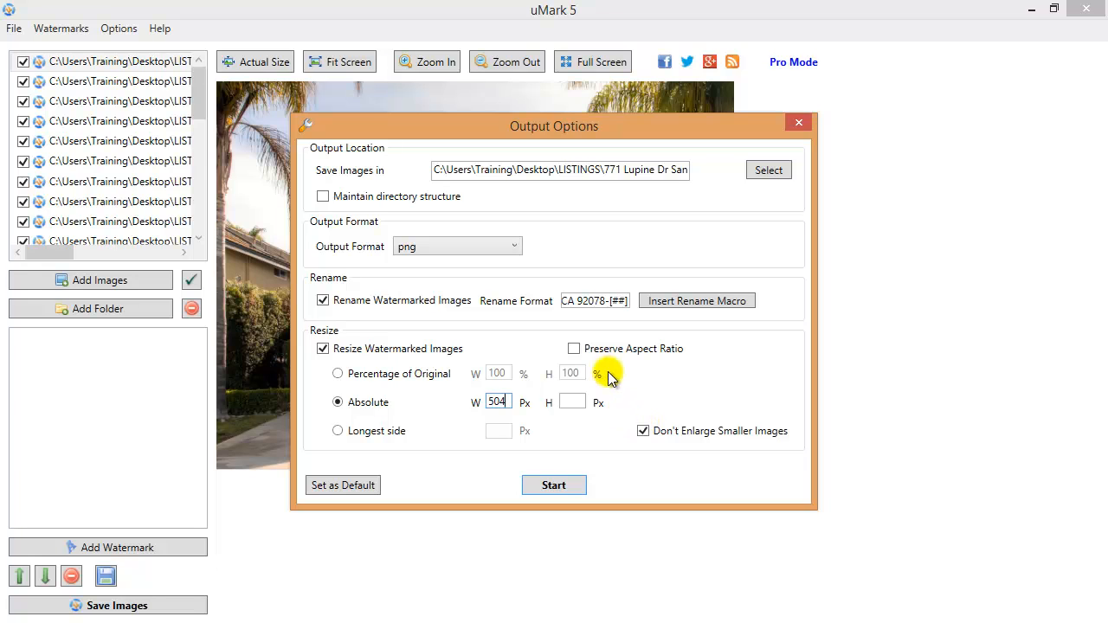
pyautogui.click(574, 401)
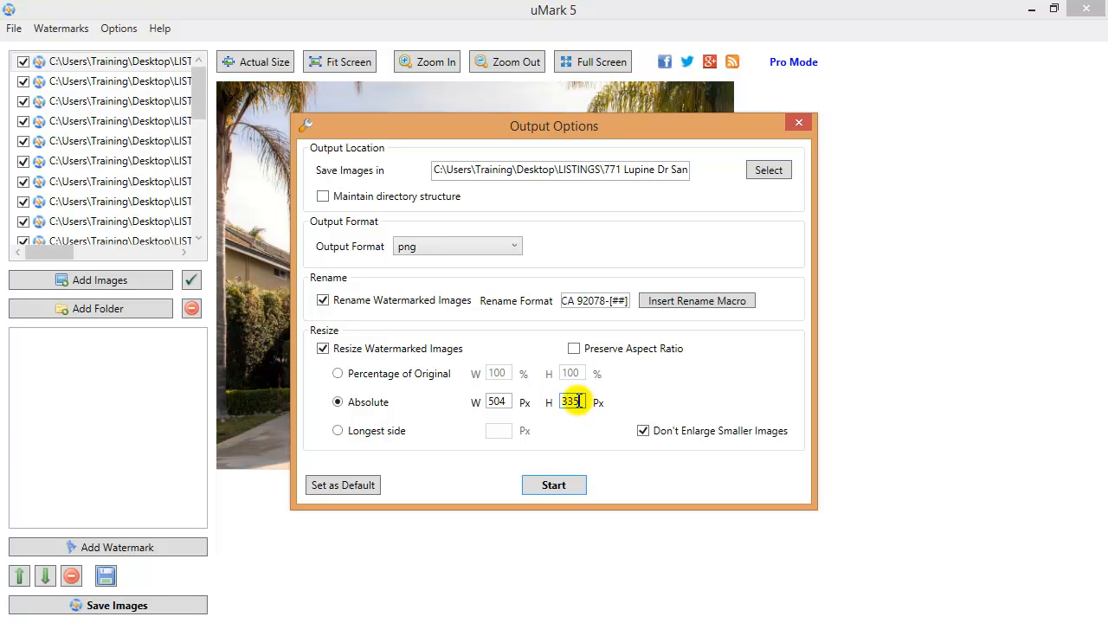
pyautogui.click(644, 433)
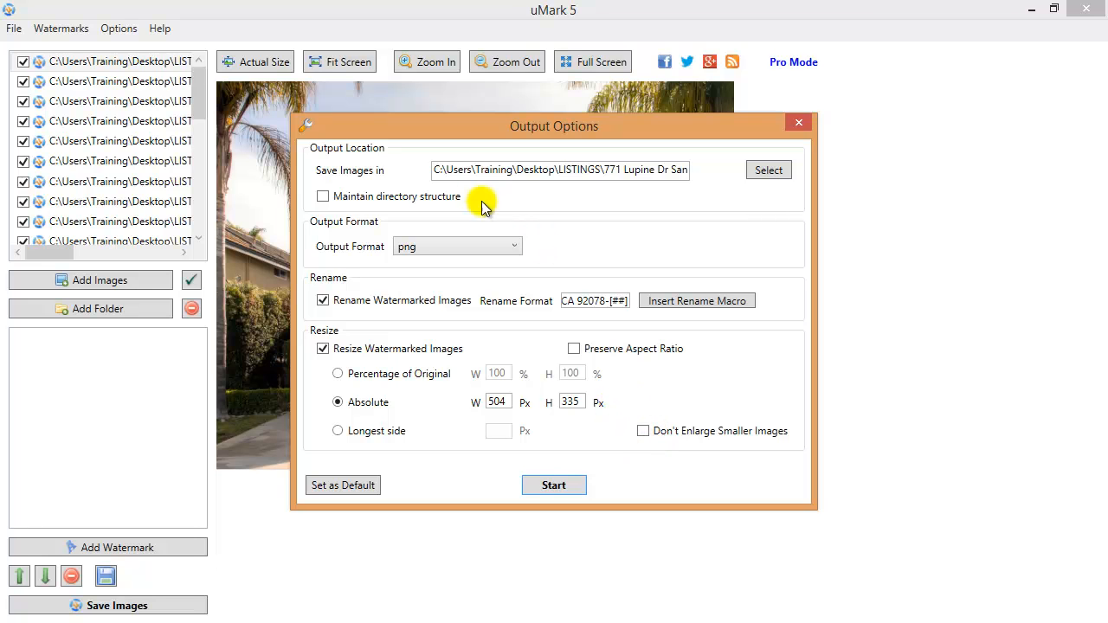
pyautogui.click(554, 486)
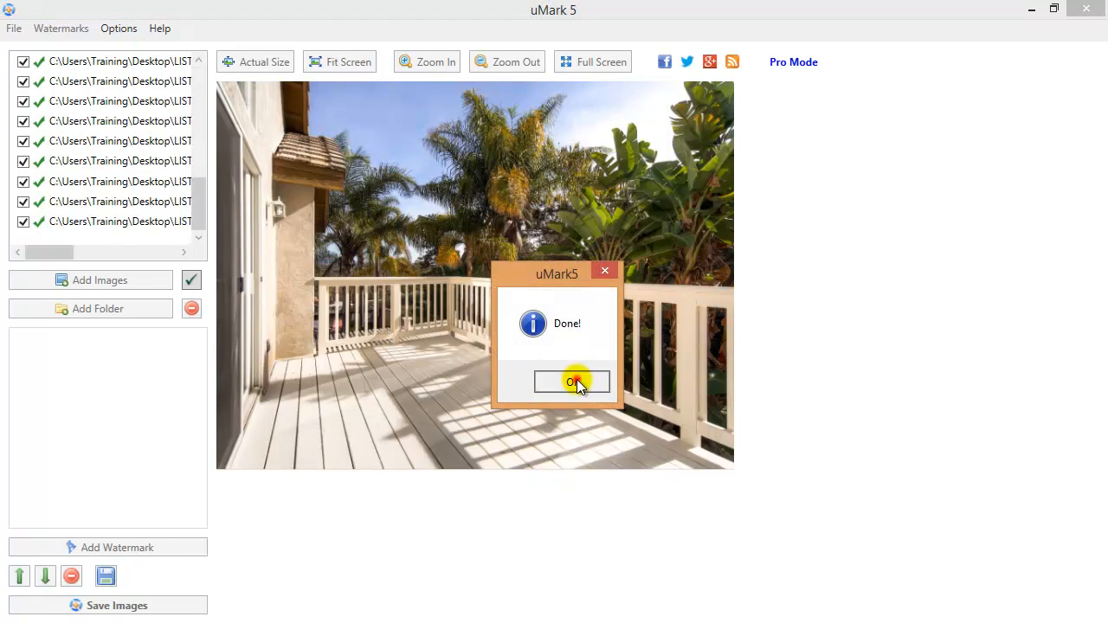
pyautogui.click(573, 382)
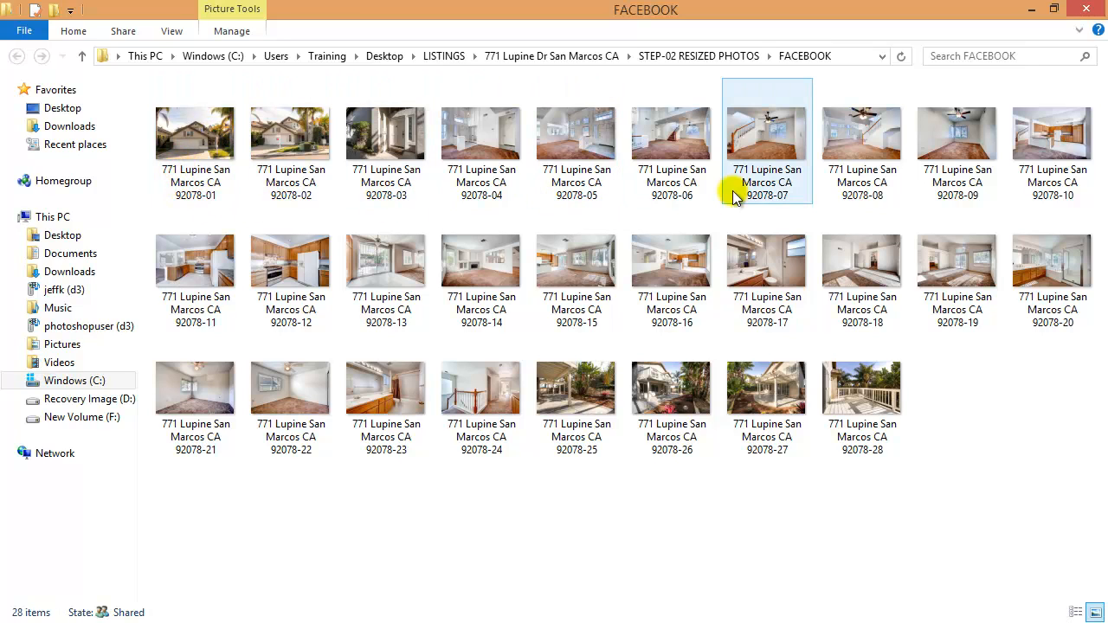
# Close the Explorer window of resized FACEBOOK photos to return to uMark 5
pyautogui.moveTo(736, 197)
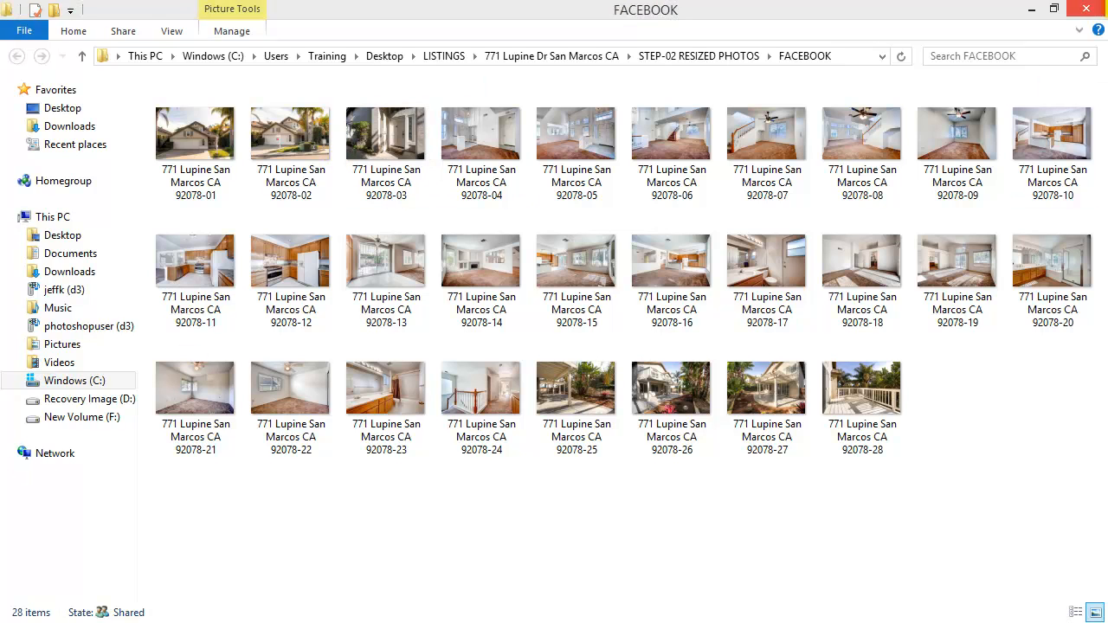
pyautogui.click(1093, 11)
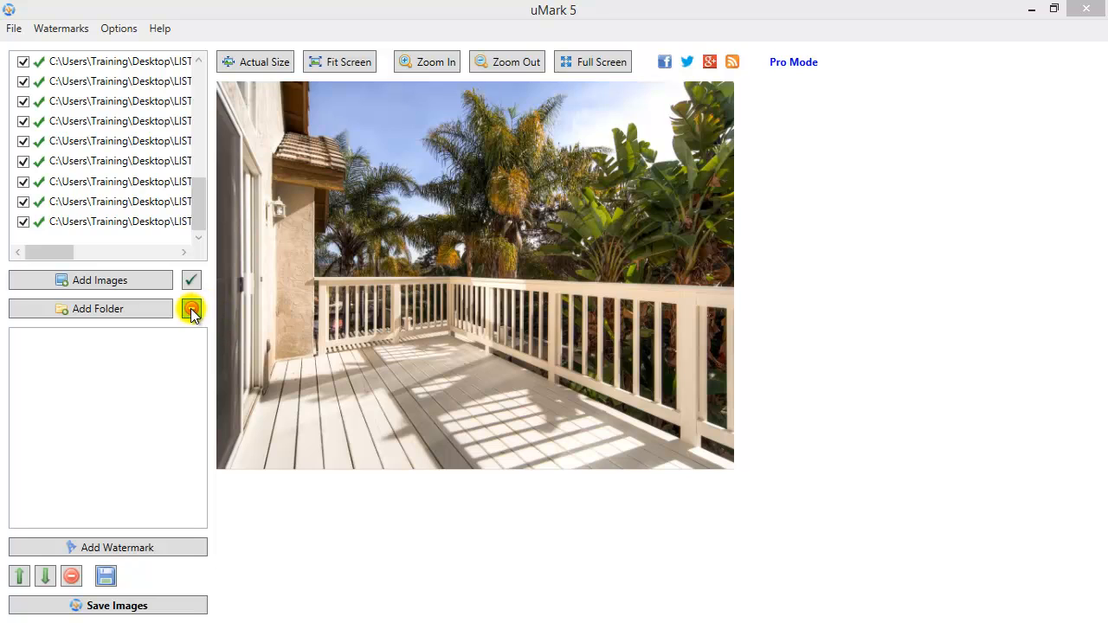
# Remove all loaded images and browse to the STEP-02 RESIZED PHOTOS FACEBOOK folder
pyautogui.click(192, 309)
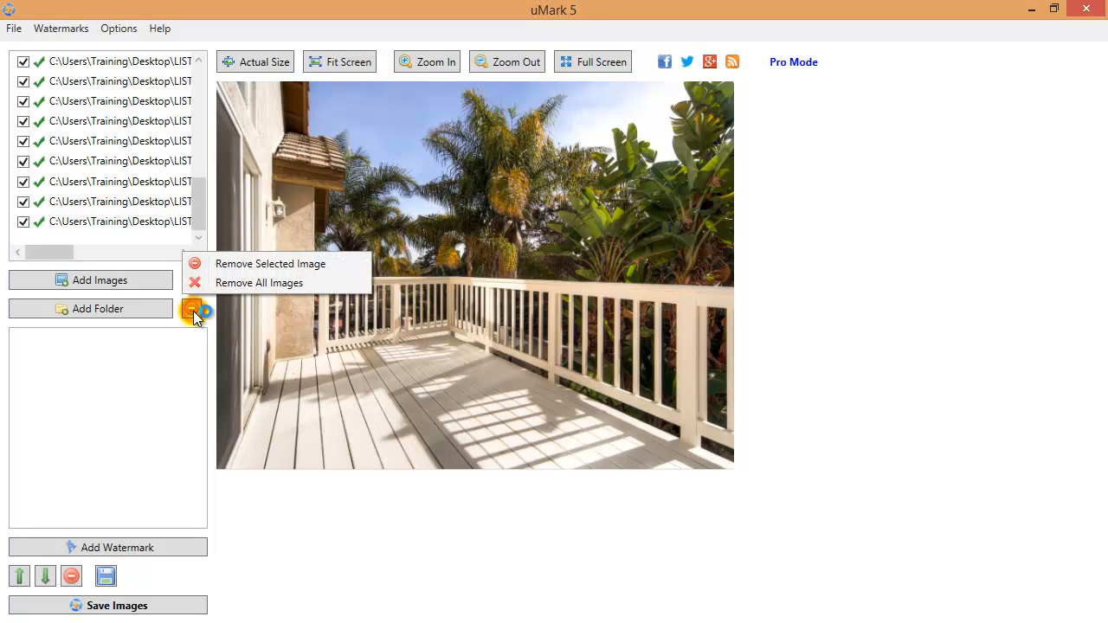
pyautogui.click(232, 288)
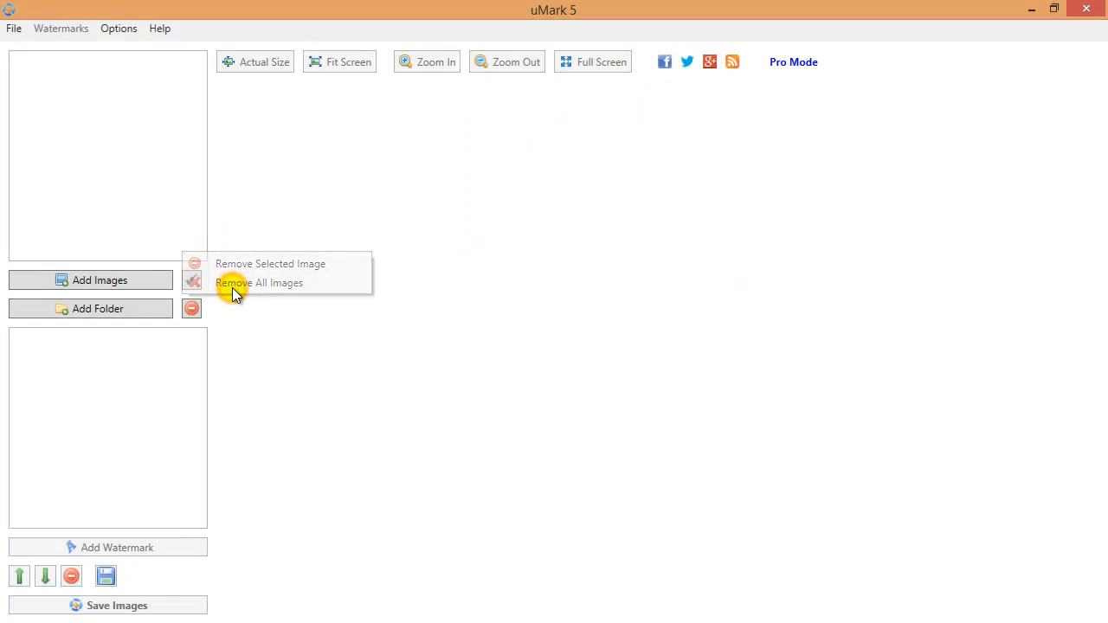
pyautogui.click(137, 282)
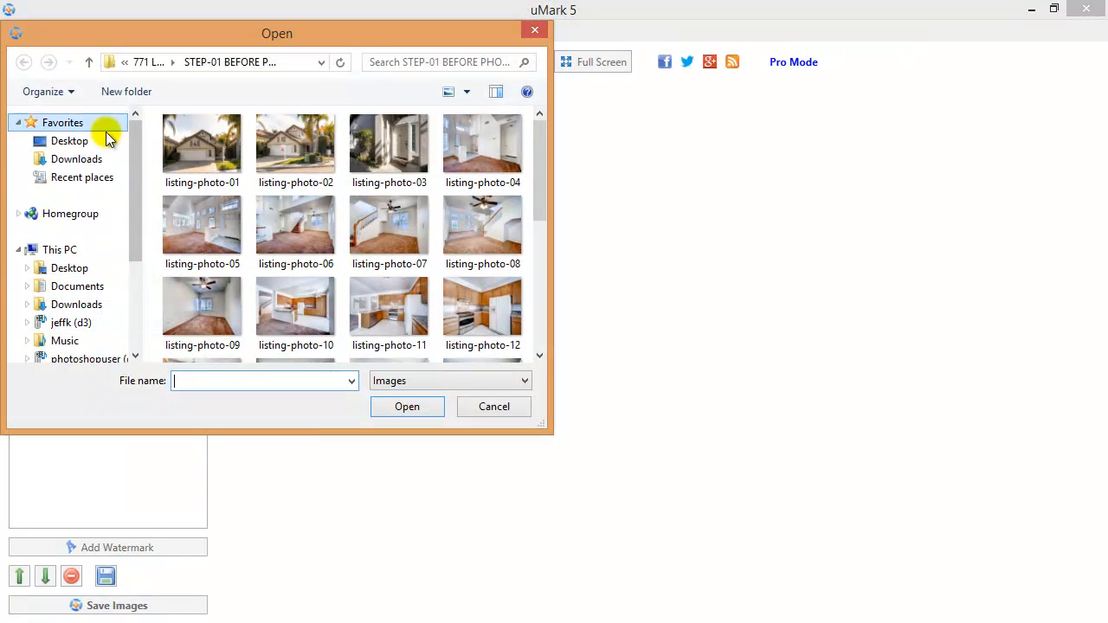
pyautogui.click(89, 63)
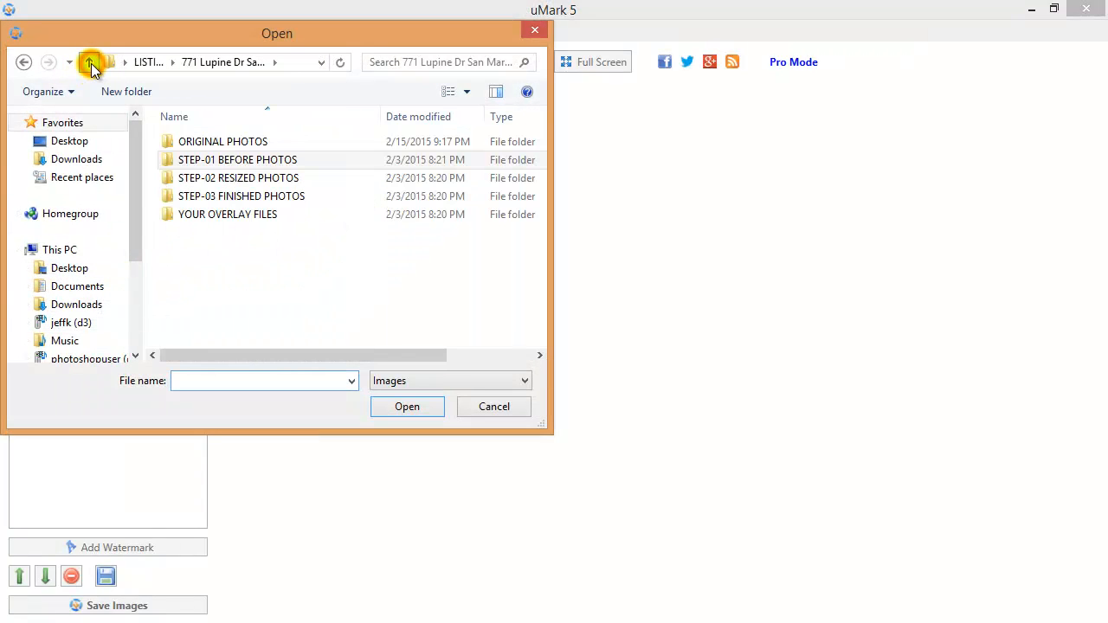
pyautogui.doubleClick(267, 177)
pyautogui.doubleClick(231, 159)
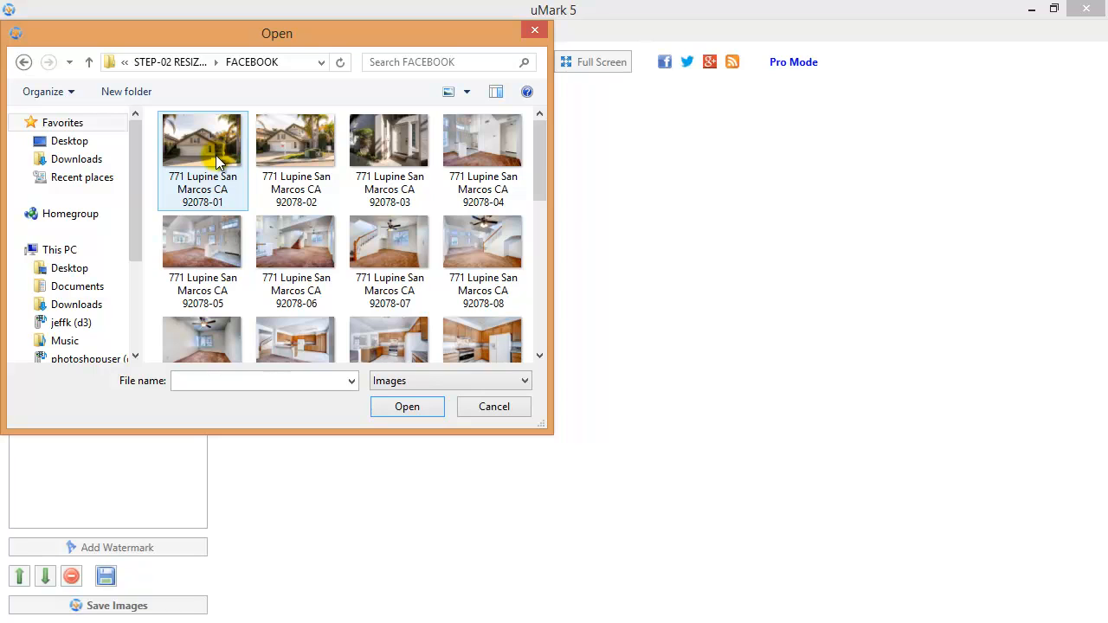
# Load the first resized photo (-01) and zoom the preview out to fit
pyautogui.click(216, 163)
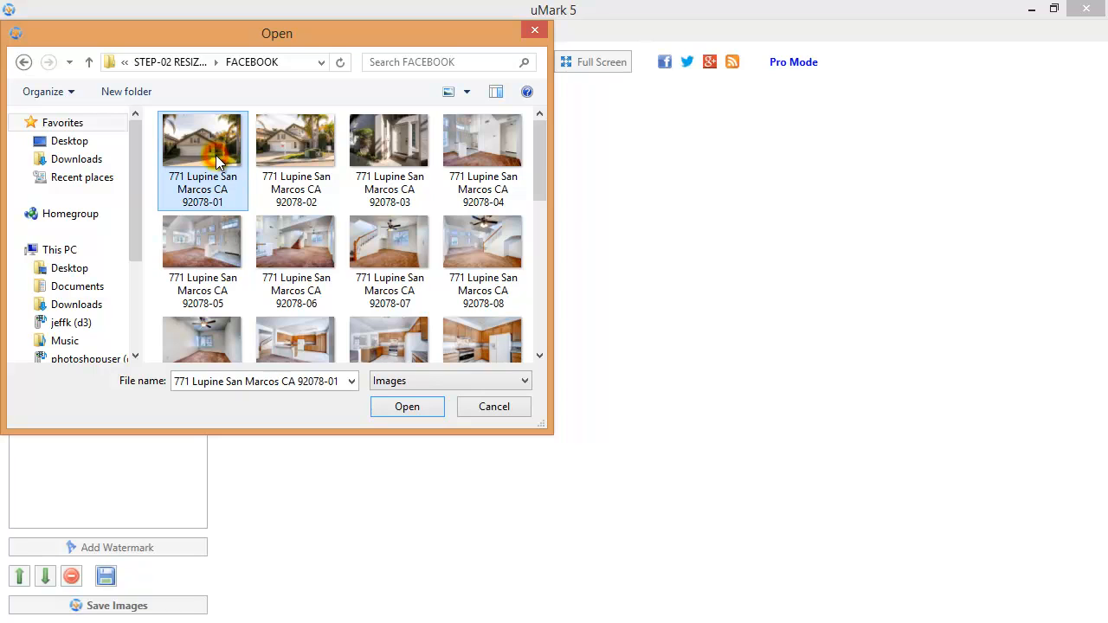
pyautogui.click(395, 407)
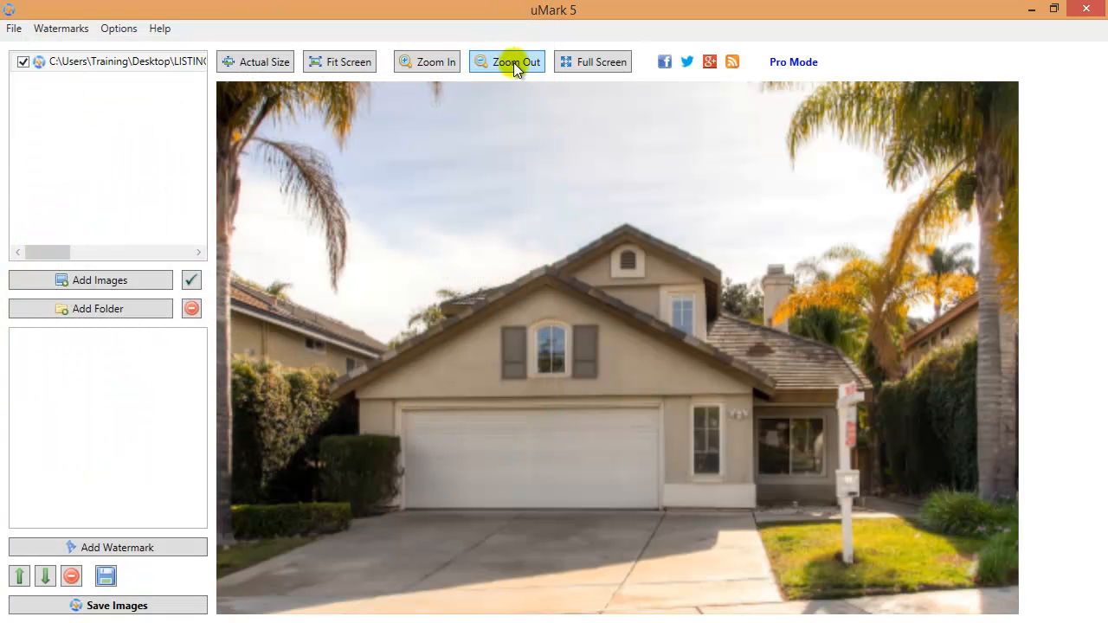
pyautogui.click(494, 65)
pyautogui.click(495, 64)
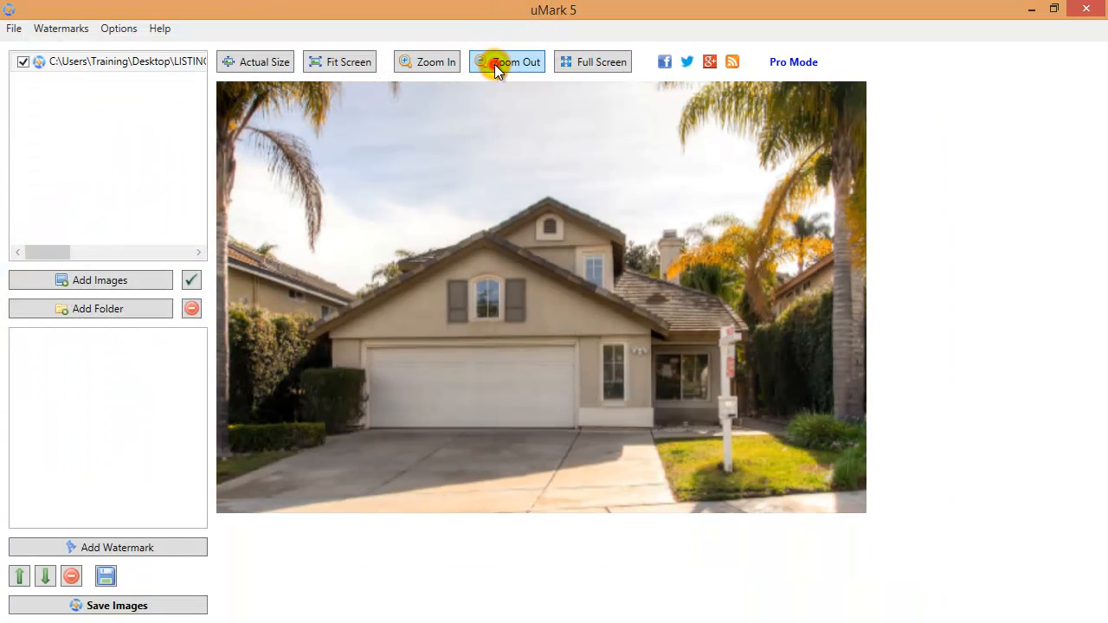
pyautogui.click(494, 64)
pyautogui.click(494, 64)
pyautogui.click(495, 64)
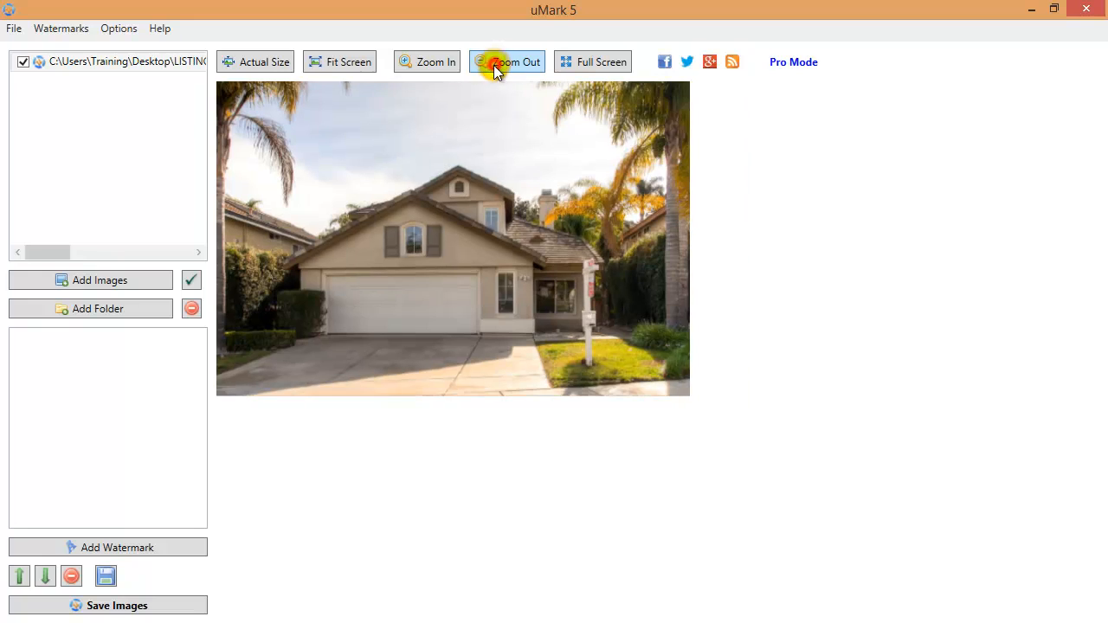
# Add an image watermark using YOUR OVERLAY FILES > Facebook > Overlay-Facebook.png
pyautogui.click(157, 551)
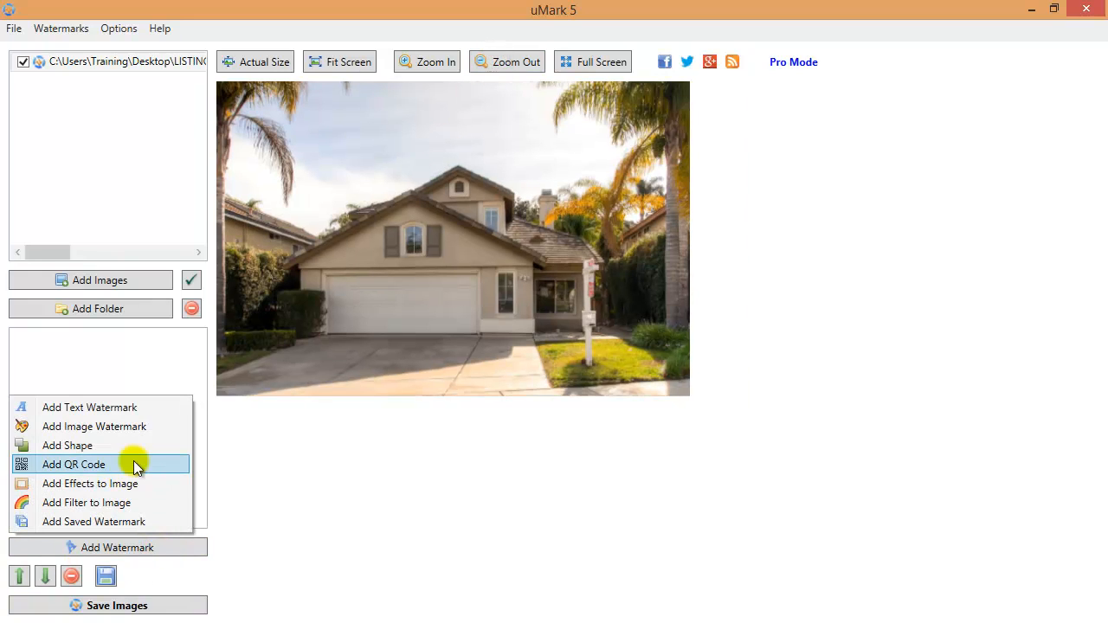
pyautogui.click(139, 437)
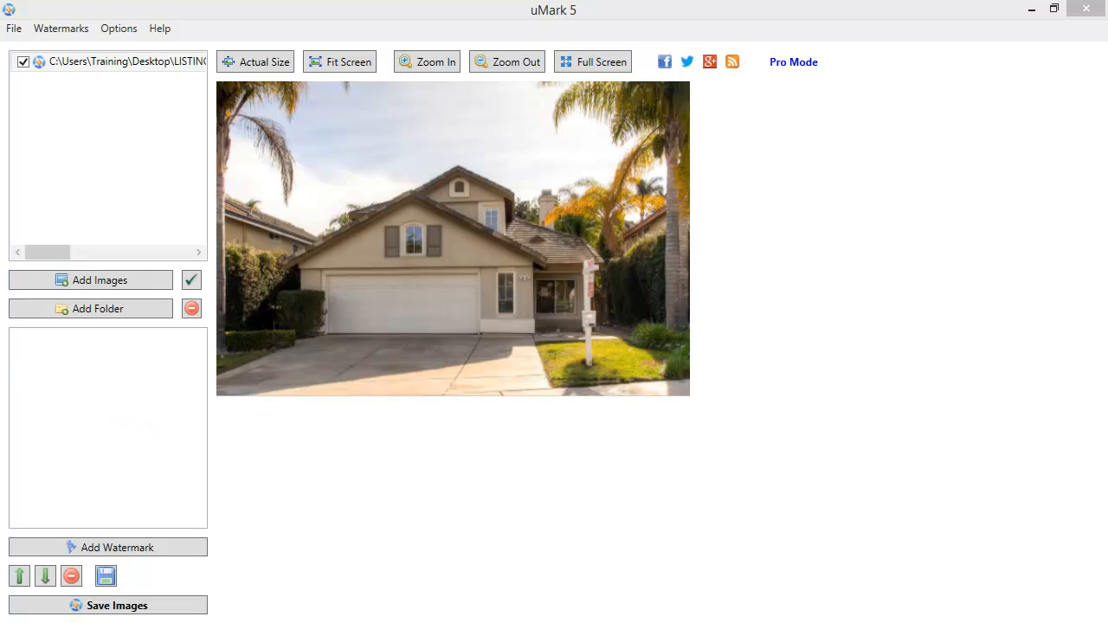
pyautogui.moveTo(588, 17); pyautogui.dragTo(549, 48)
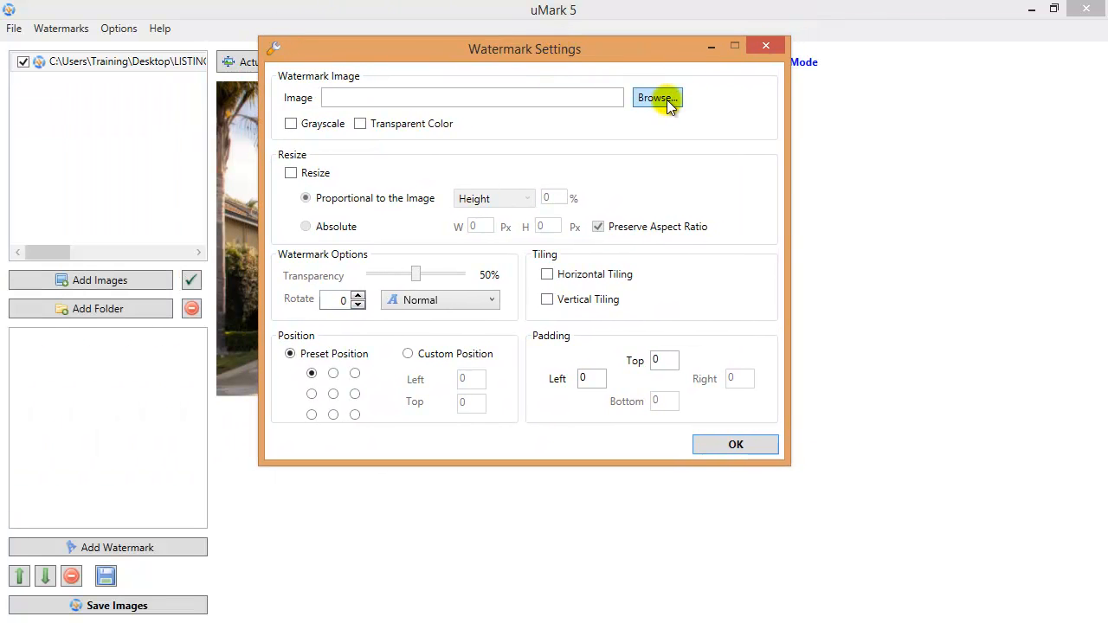
pyautogui.click(662, 98)
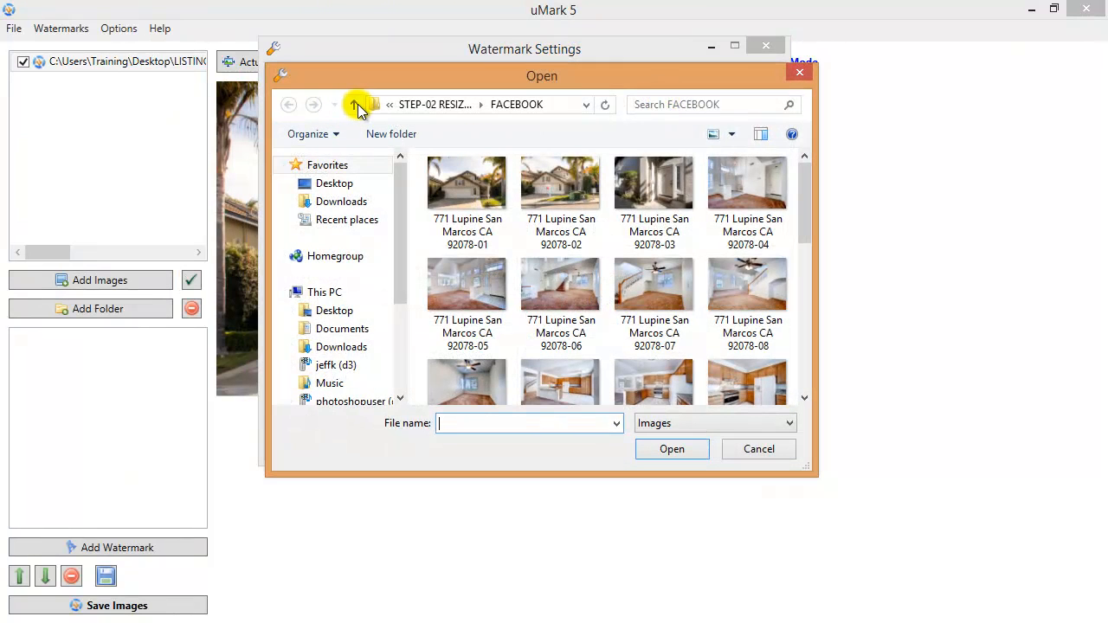
pyautogui.click(357, 104)
pyautogui.click(357, 105)
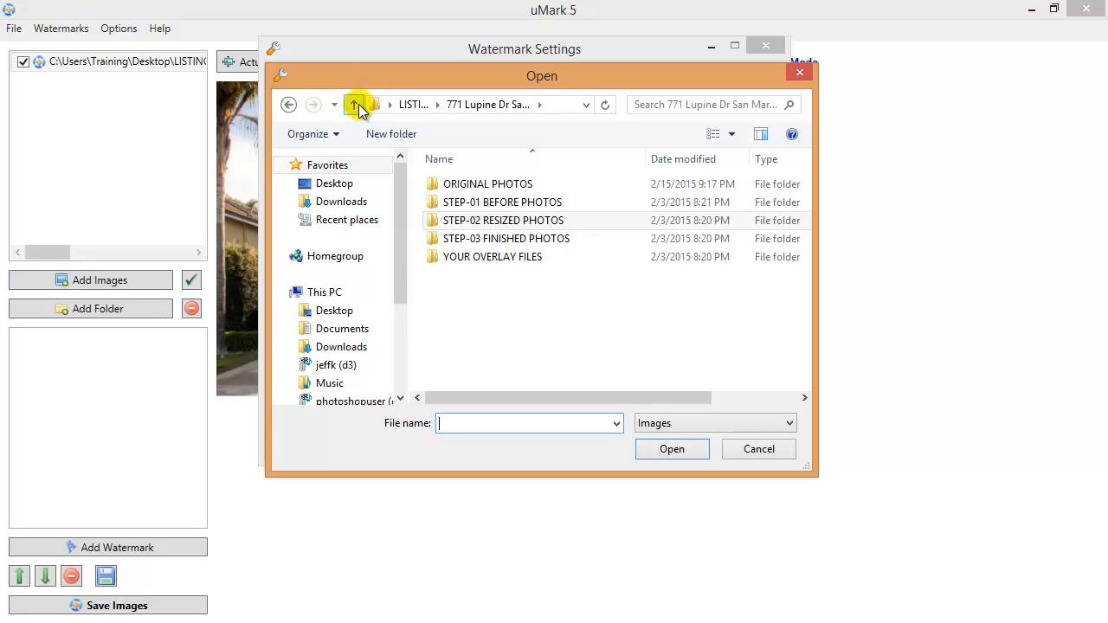
pyautogui.click(355, 105)
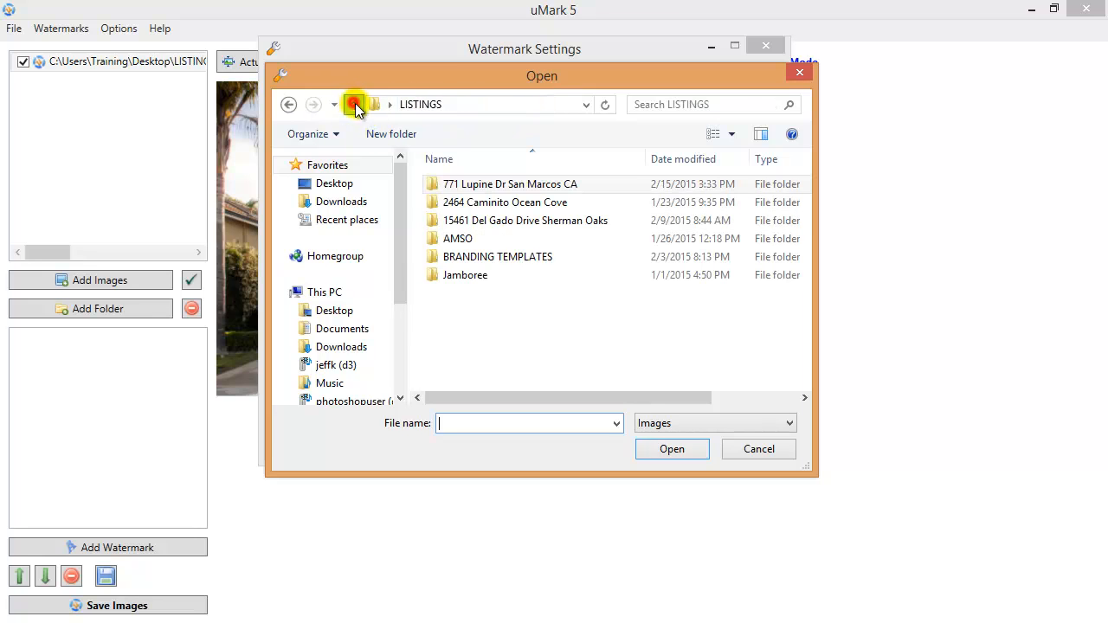
pyautogui.doubleClick(481, 184)
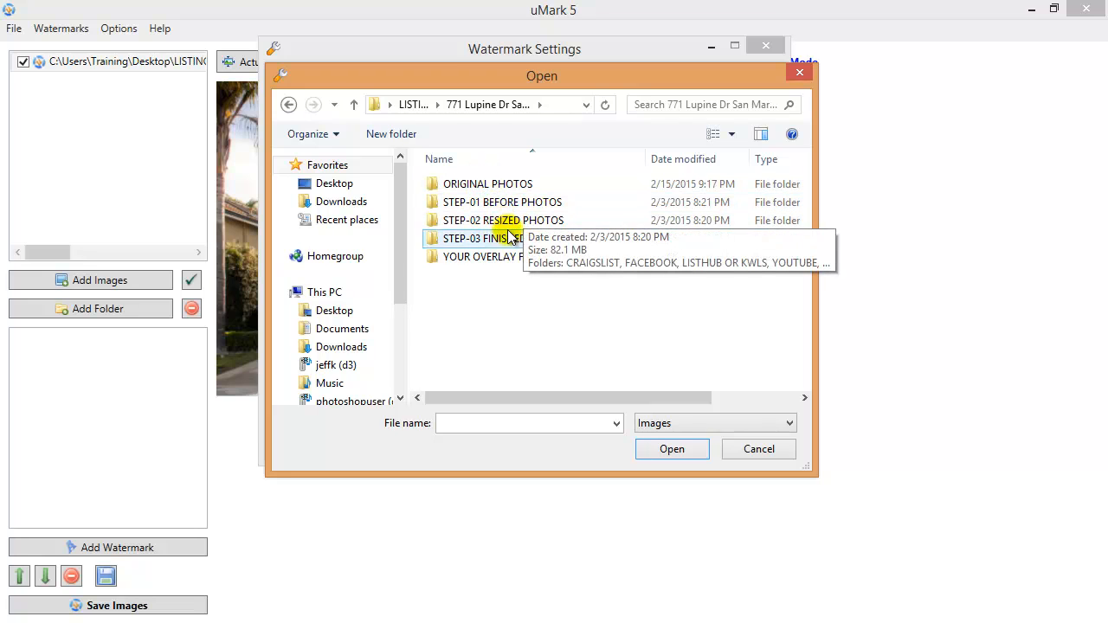
pyautogui.doubleClick(501, 258)
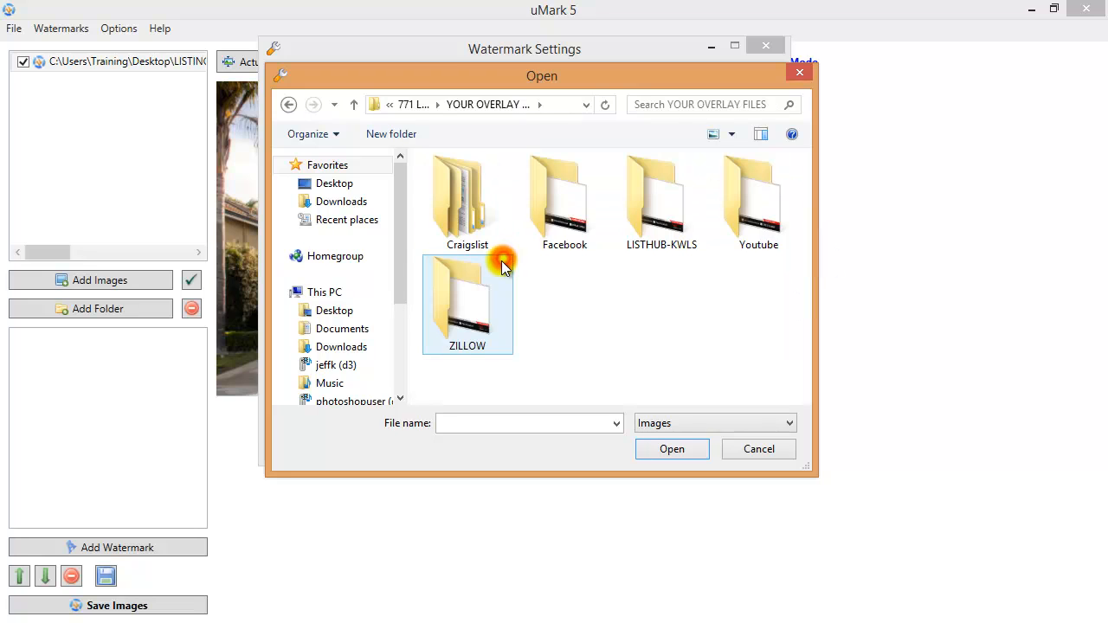
pyautogui.doubleClick(570, 212)
pyautogui.doubleClick(645, 221)
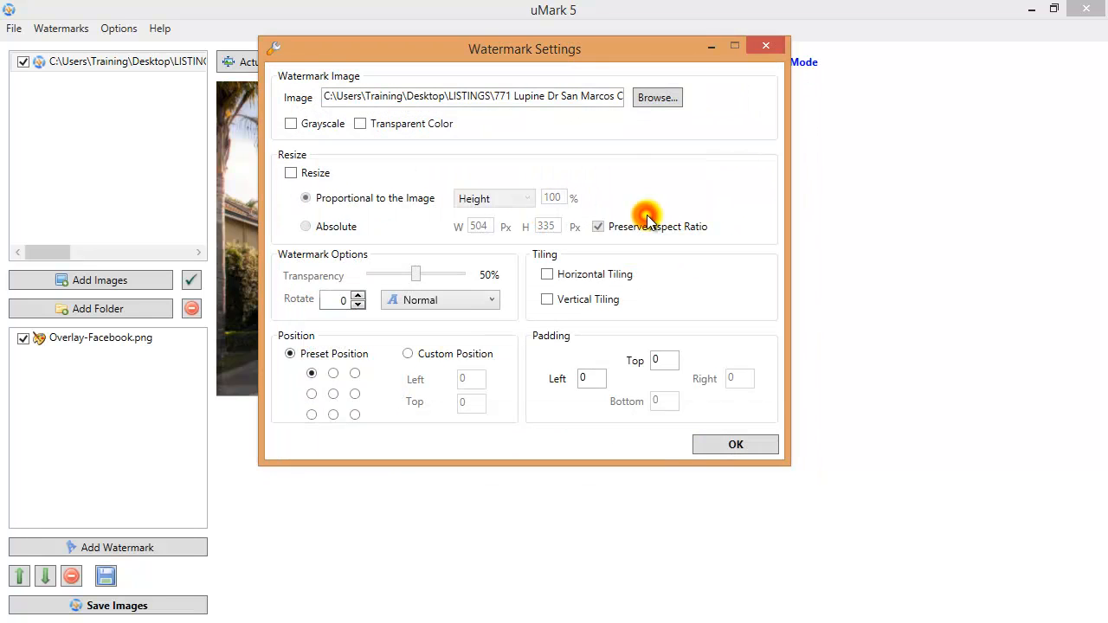
# Set the overlay's transparency to 3% and confirm the watermark
pyautogui.moveTo(478, 49); pyautogui.dragTo(700, 149)
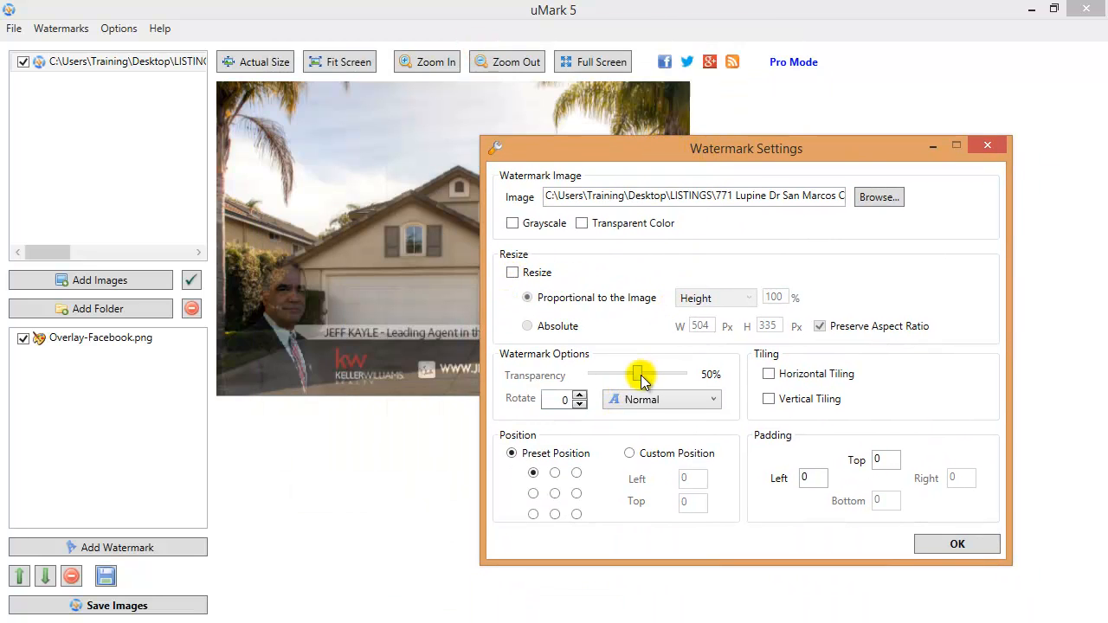
pyautogui.moveTo(637, 374); pyautogui.dragTo(596, 382)
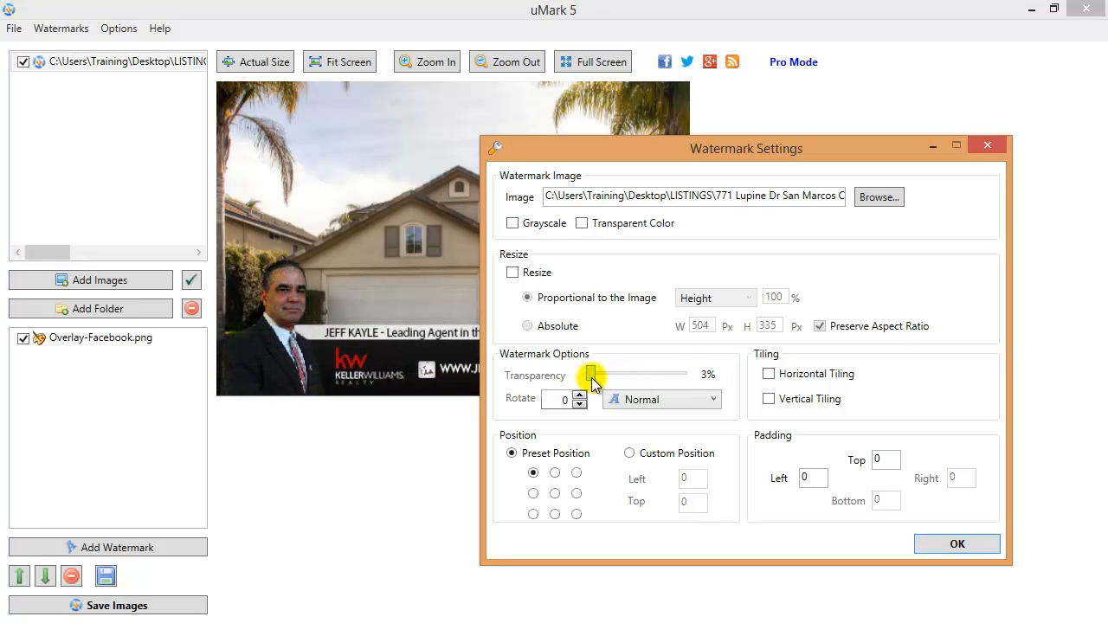
pyautogui.click(953, 539)
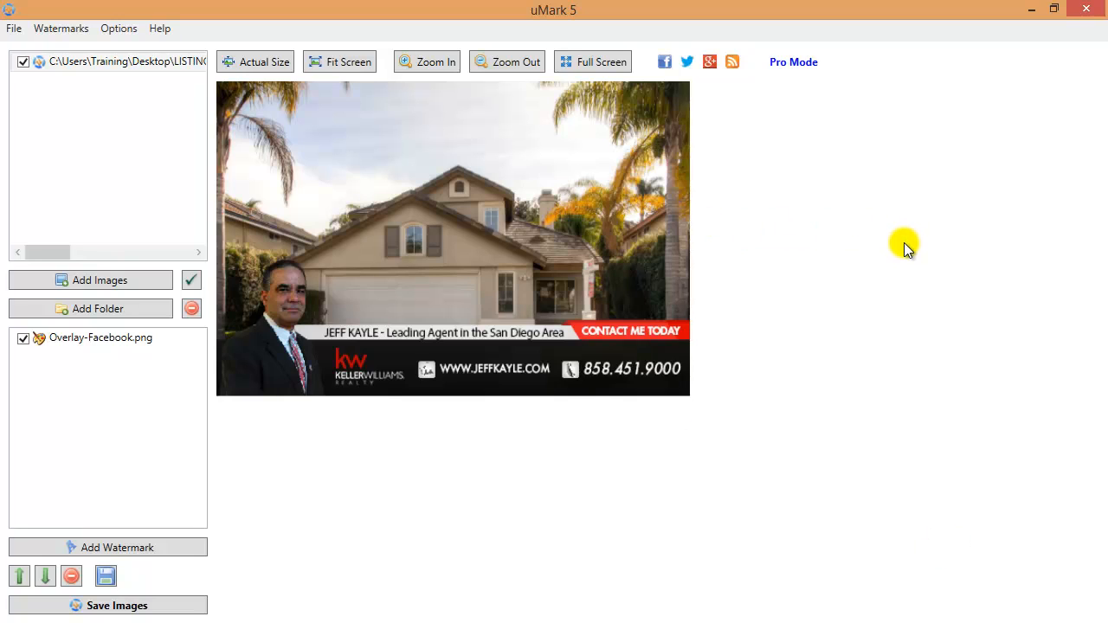
# Add a second image watermark using the Gorgeous badge from the Badges folder
pyautogui.click(155, 546)
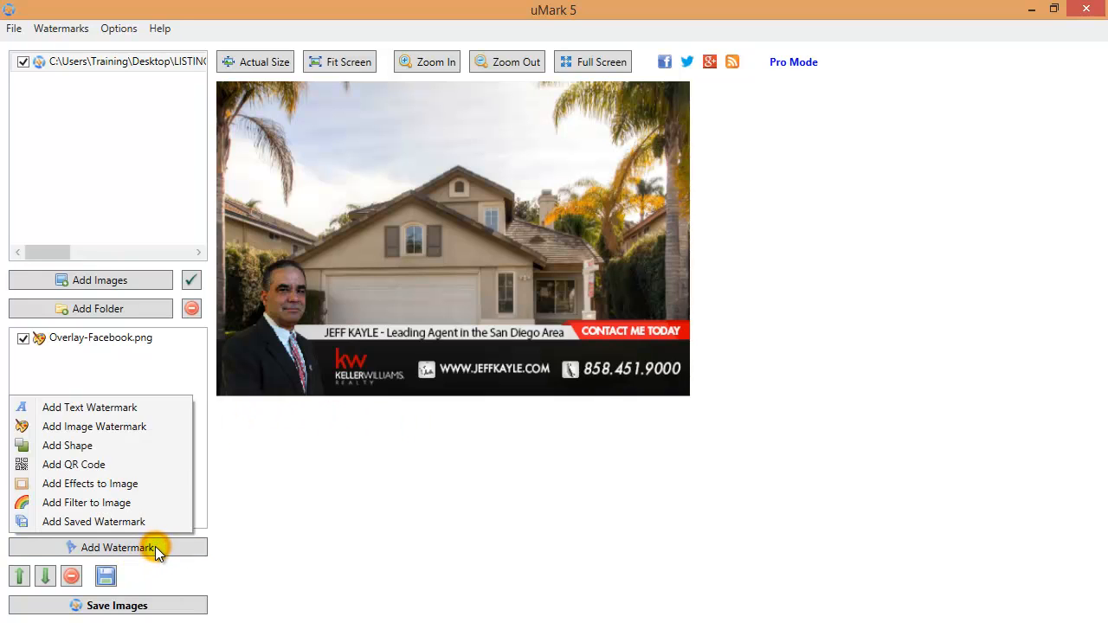
pyautogui.click(148, 435)
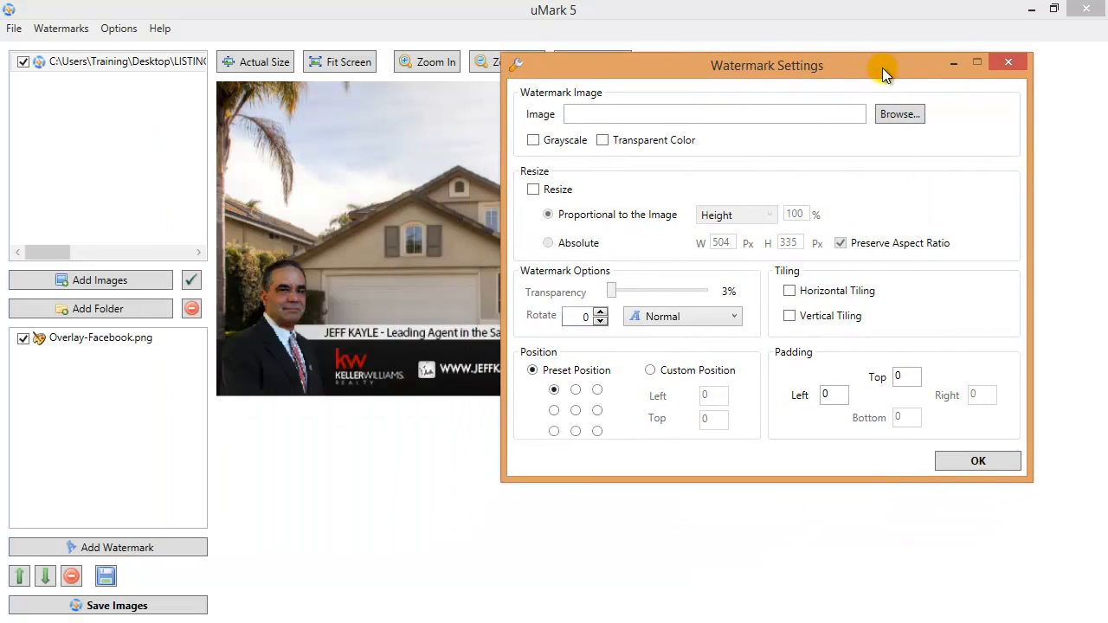
pyautogui.moveTo(882, 69); pyautogui.dragTo(845, 45)
pyautogui.click(876, 93)
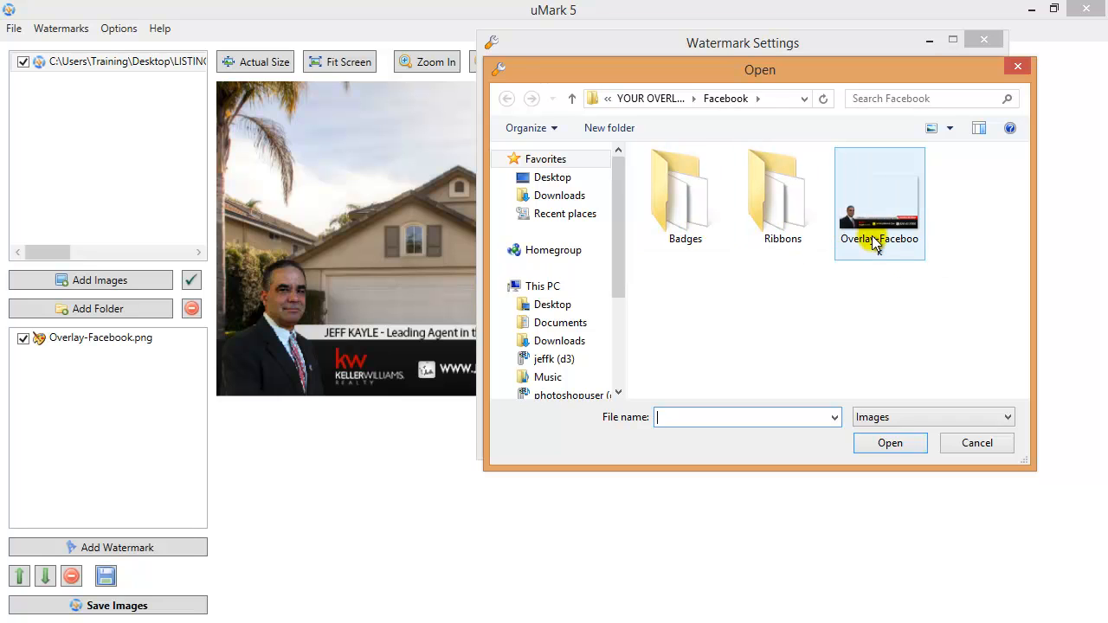
pyautogui.doubleClick(680, 220)
pyautogui.doubleClick(680, 220)
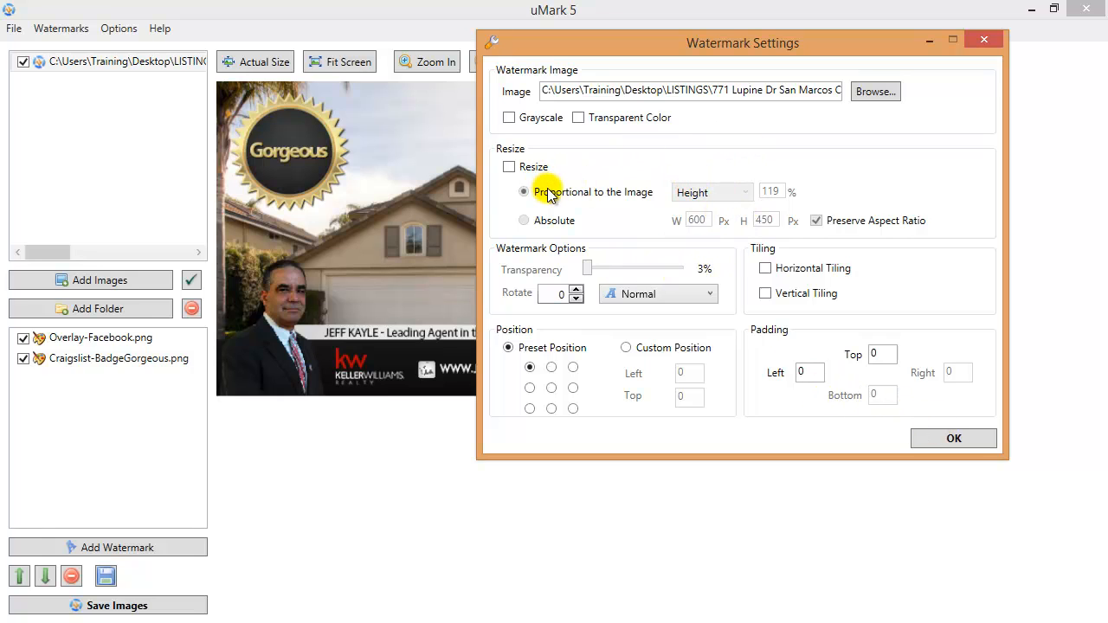
# Resize the badge to 80% height and place it on the photo's right side
pyautogui.click(509, 167)
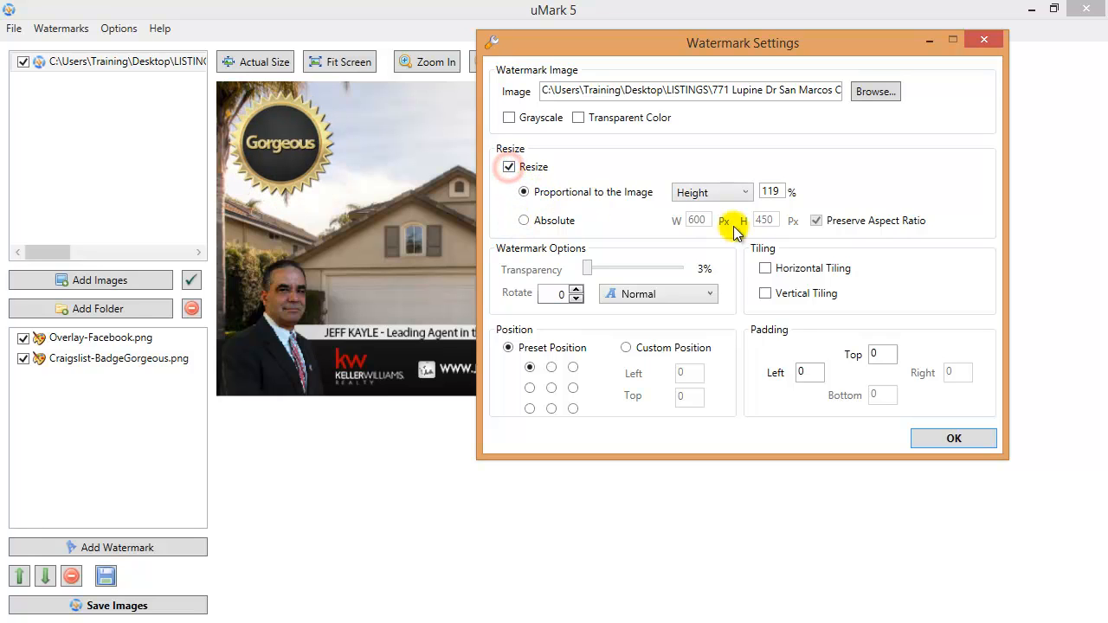
pyautogui.doubleClick(772, 191)
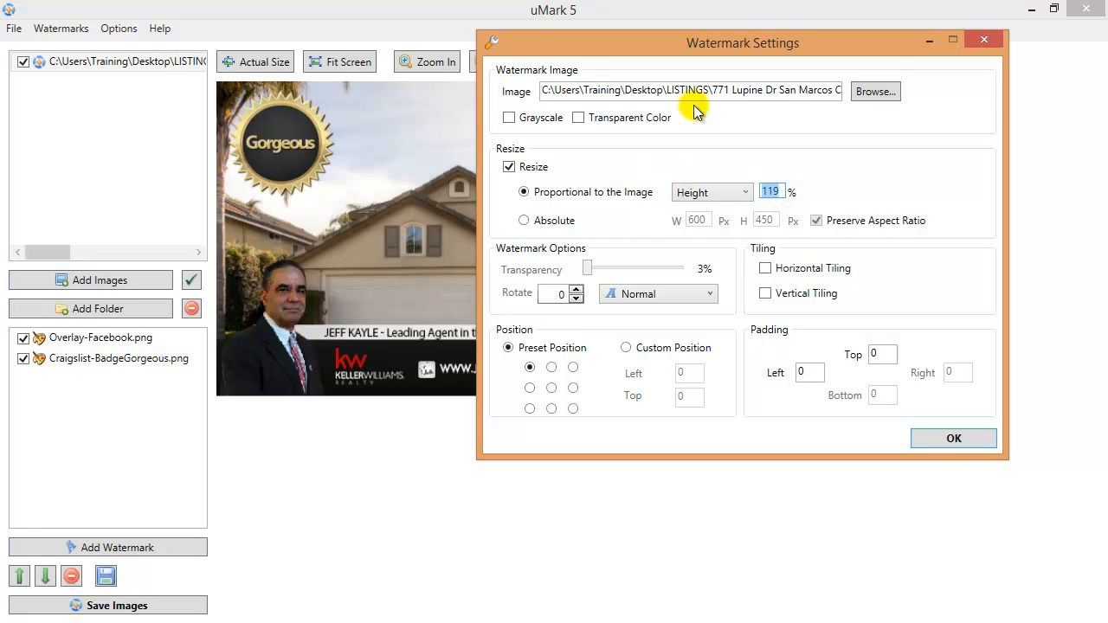
pyautogui.write('80')
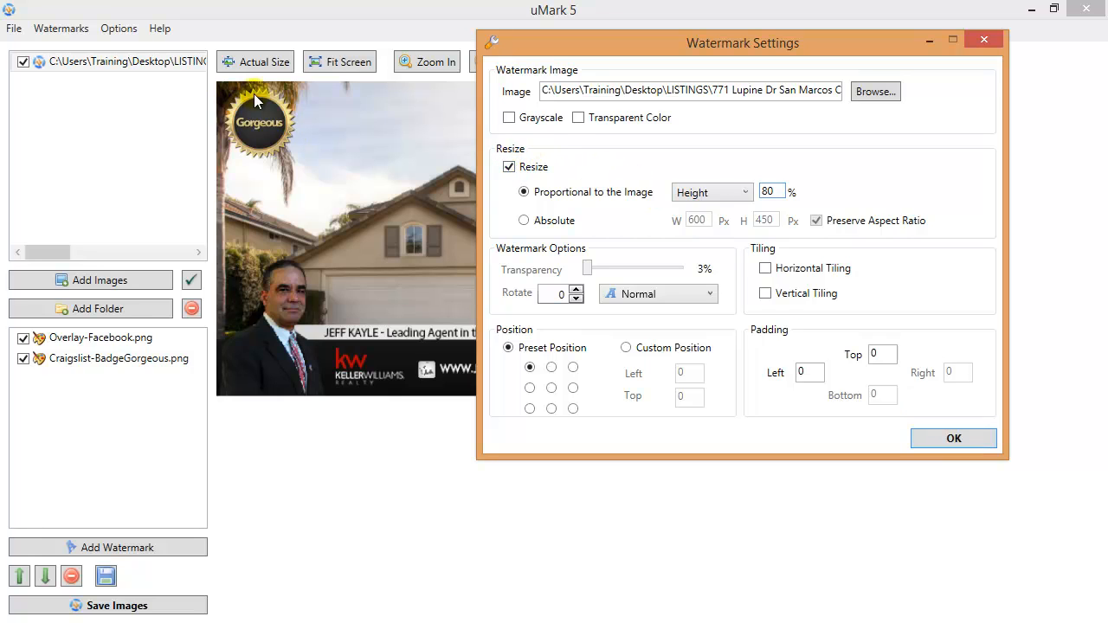
pyautogui.click(948, 438)
pyautogui.moveTo(268, 121); pyautogui.dragTo(644, 275)
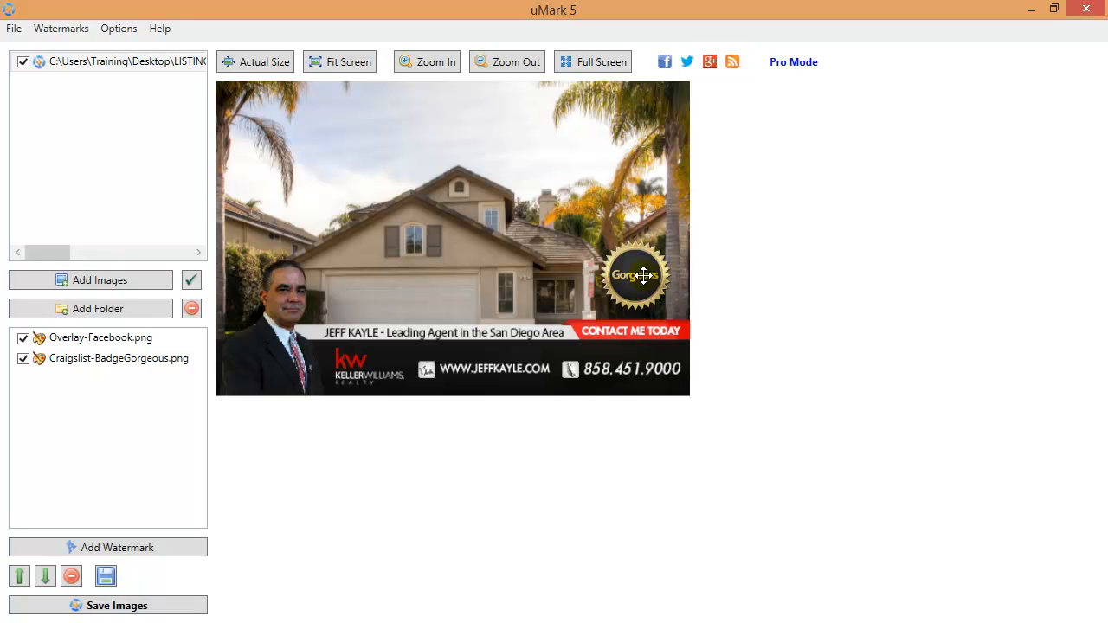
# Set the output folder to STEP-03 FINISHED PHOTOS > FACEBOOK
pyautogui.click(117, 606)
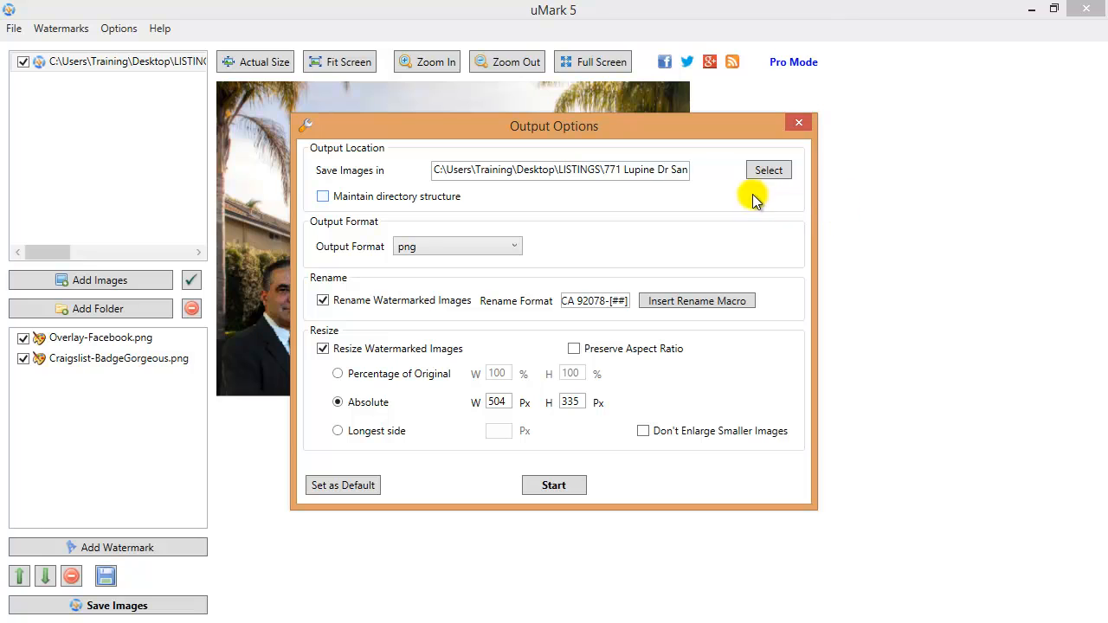
pyautogui.click(769, 171)
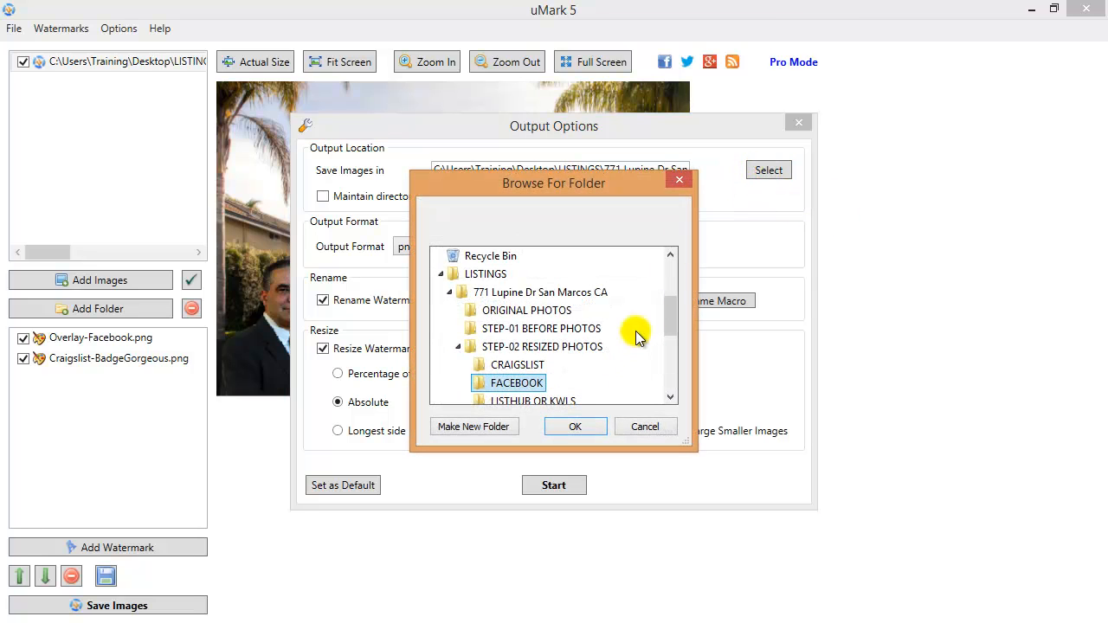
pyautogui.moveTo(671, 310); pyautogui.dragTo(670, 332)
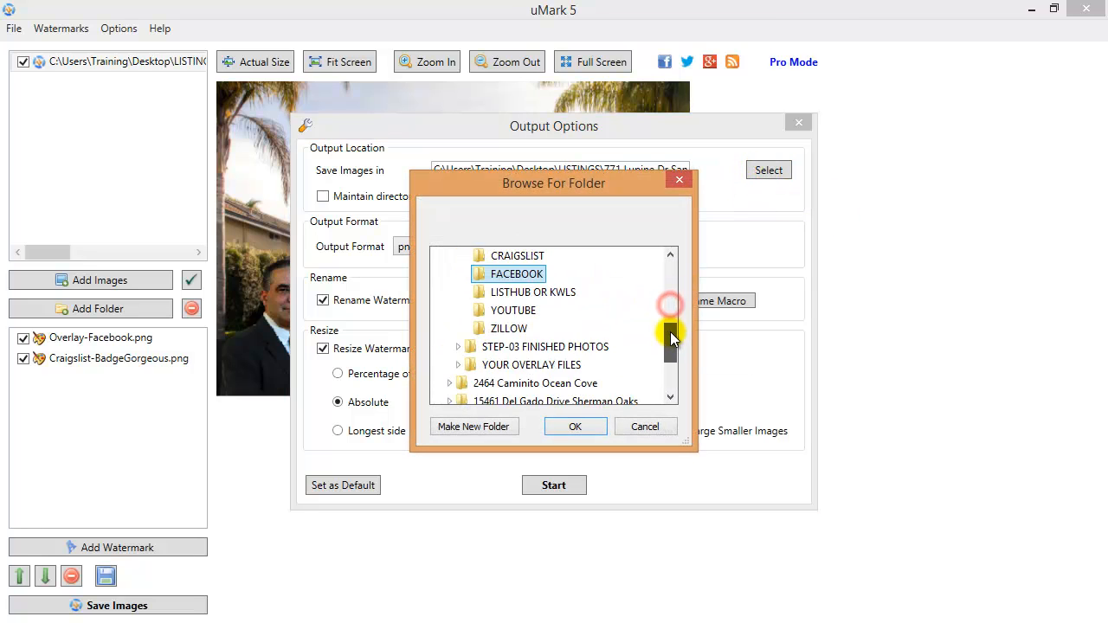
pyautogui.click(459, 346)
pyautogui.click(514, 328)
pyautogui.click(565, 426)
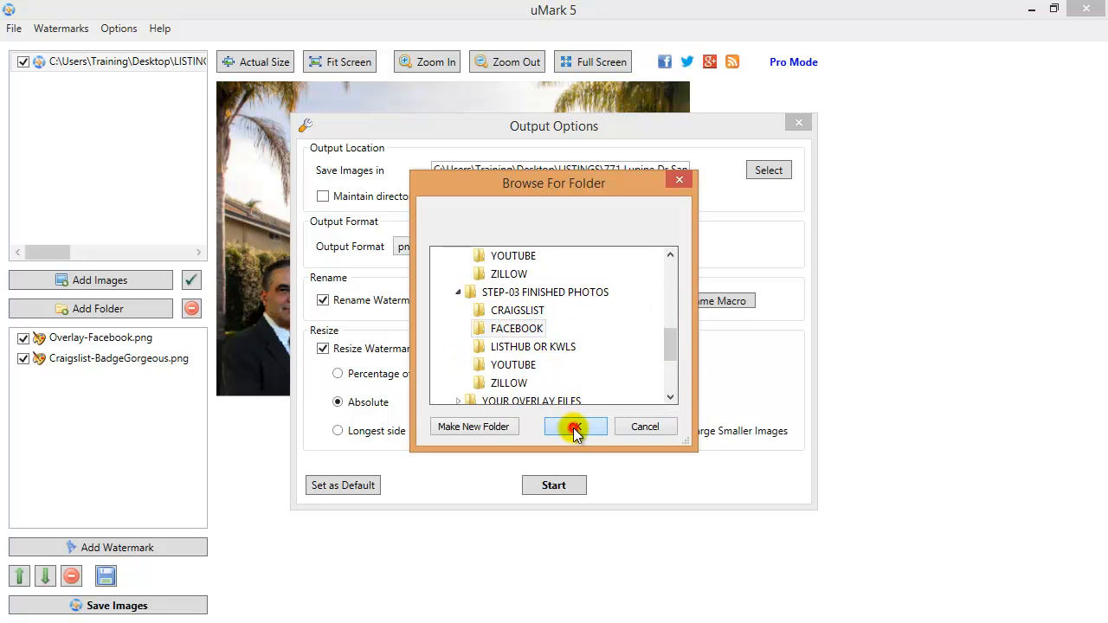
# Turn off renaming and resizing, then watermark and save the photo
pyautogui.click(322, 300)
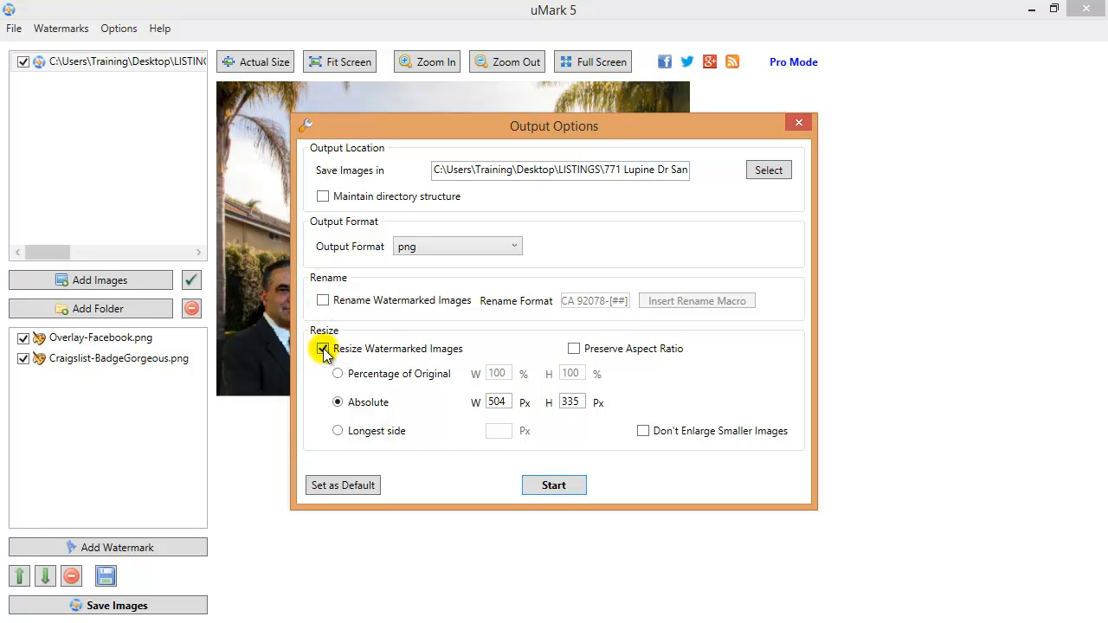
pyautogui.click(323, 348)
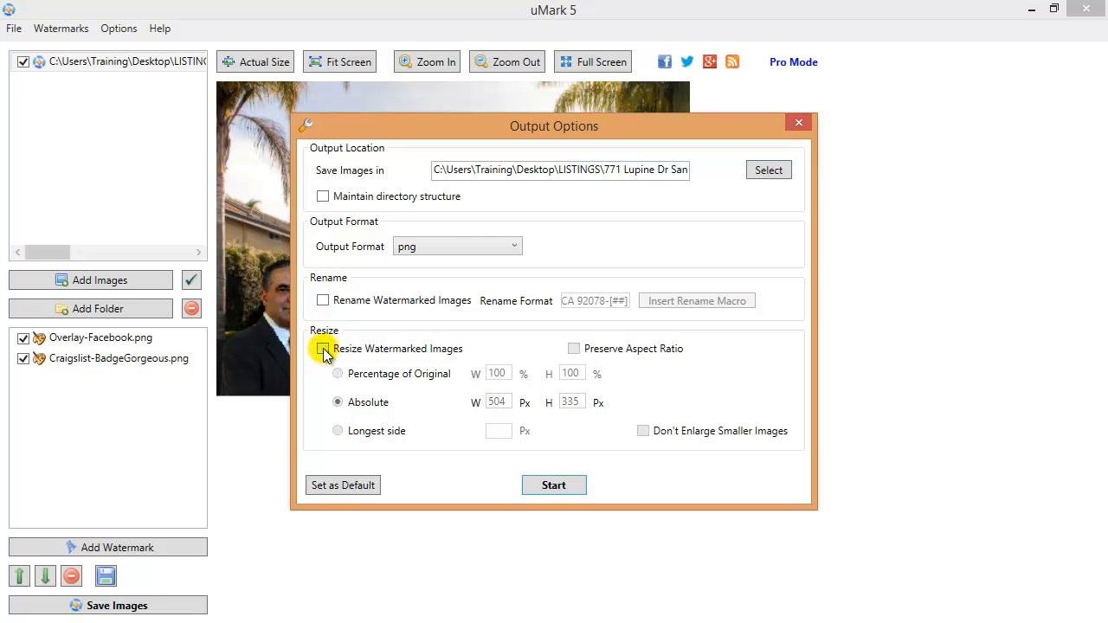
pyautogui.click(562, 486)
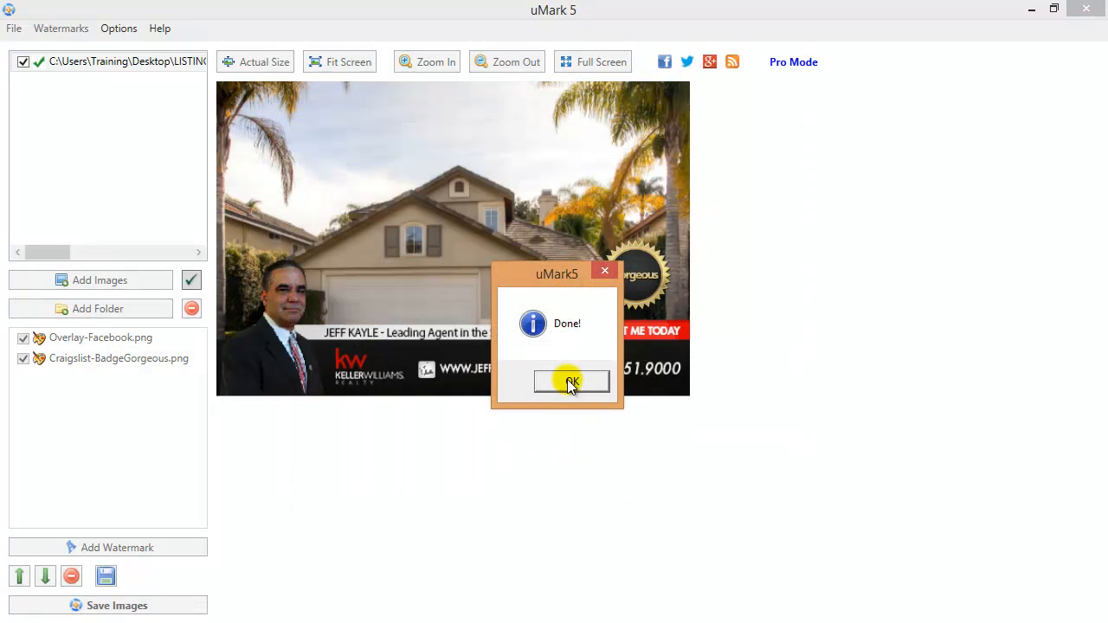
pyautogui.click(567, 381)
# Preview the finished watermarked photo from Explorer, then close uMark 5
pyautogui.click(212, 144)
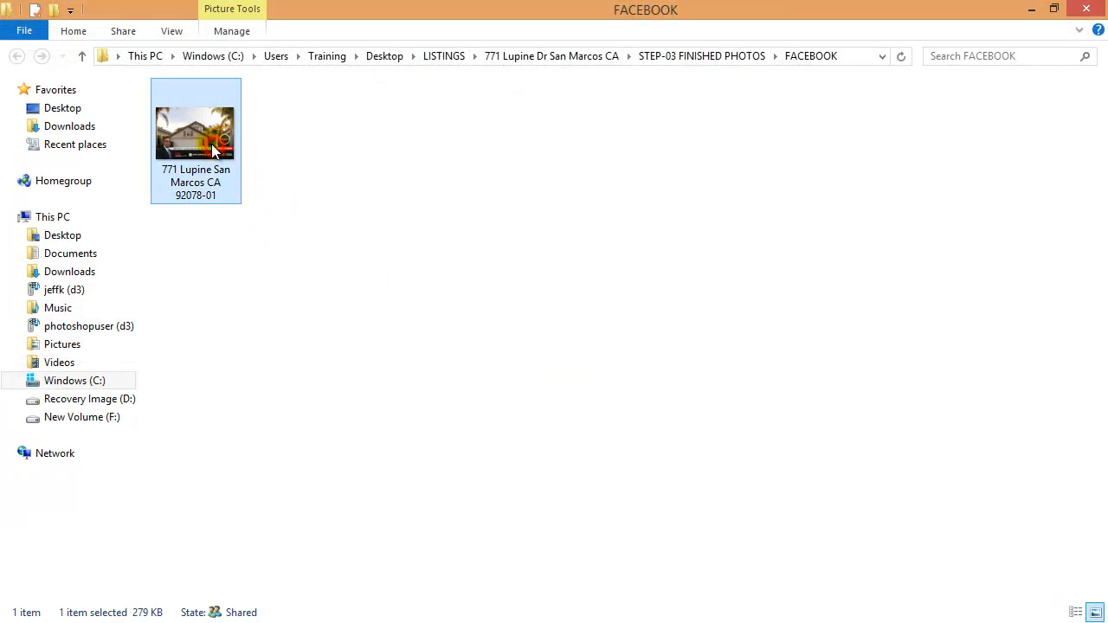
pyautogui.rightClick(211, 143)
pyautogui.click(277, 141)
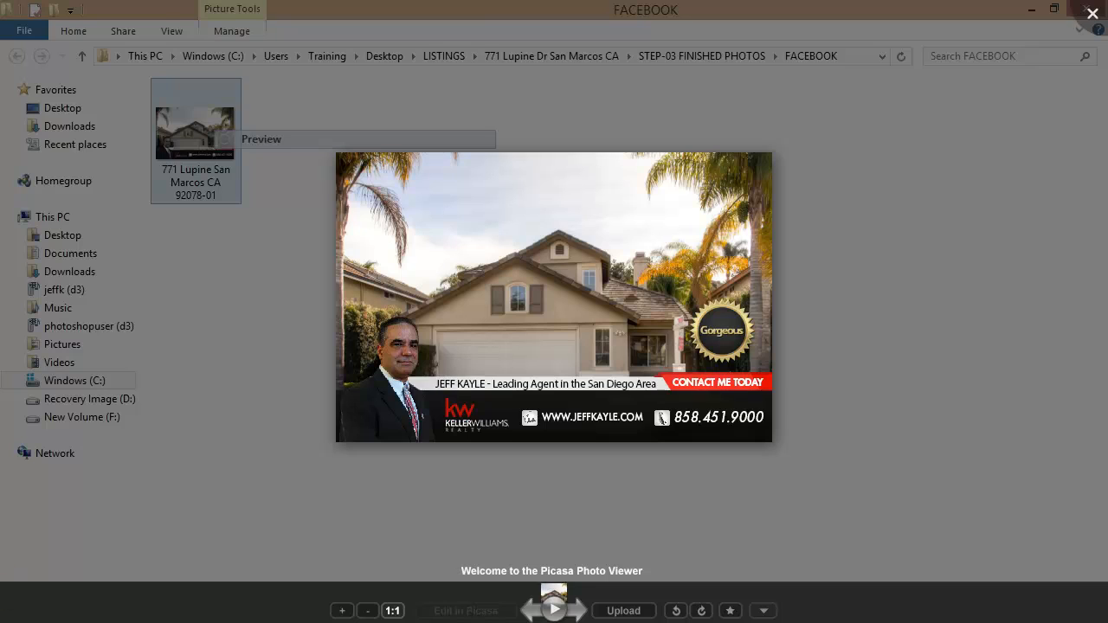
pyautogui.press('Escape')
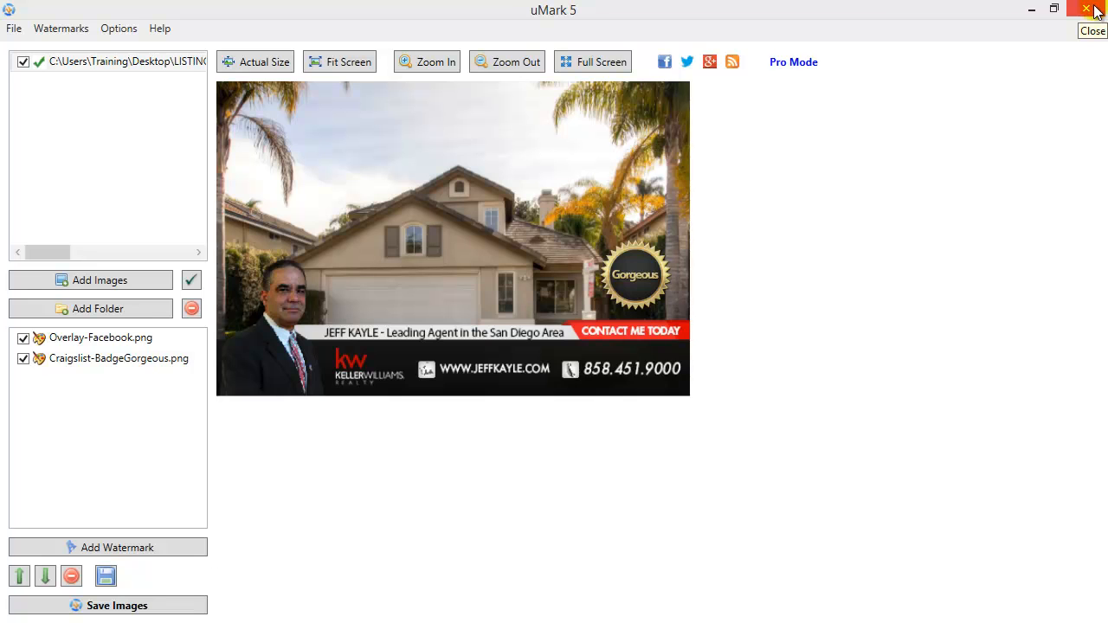
pyautogui.click(1086, 9)
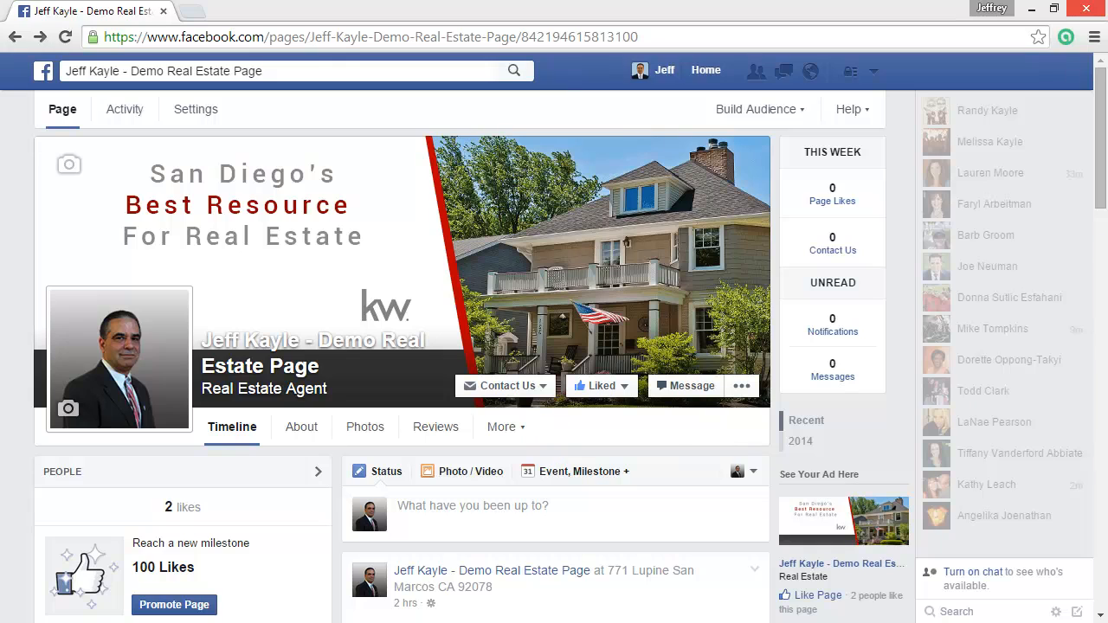
# Start a photo post with the watermarked photo 92078-01 from STEP-03 FINISHED PHOTOS\FACEBOOK
pyautogui.moveTo(1097, 145); pyautogui.dragTo(1101, 206)
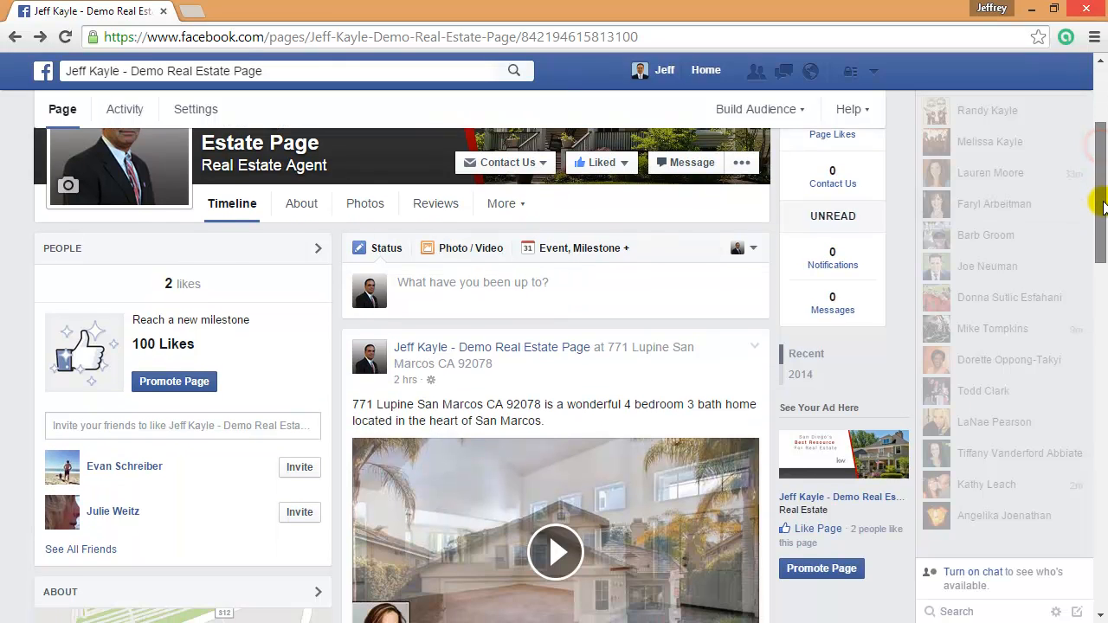
pyautogui.click(465, 254)
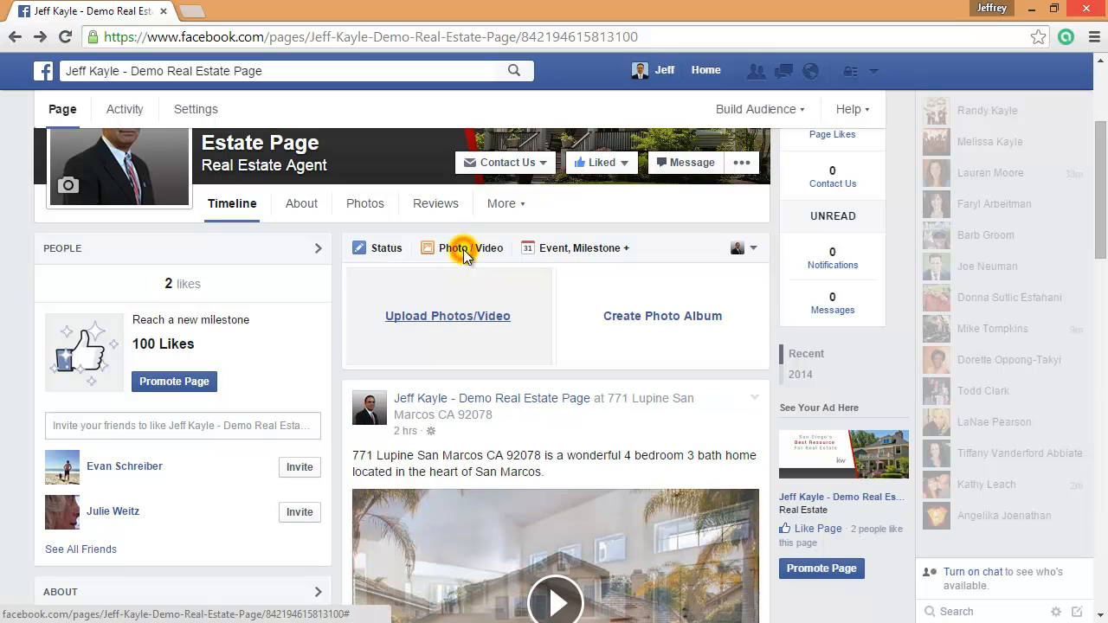
pyautogui.click(467, 316)
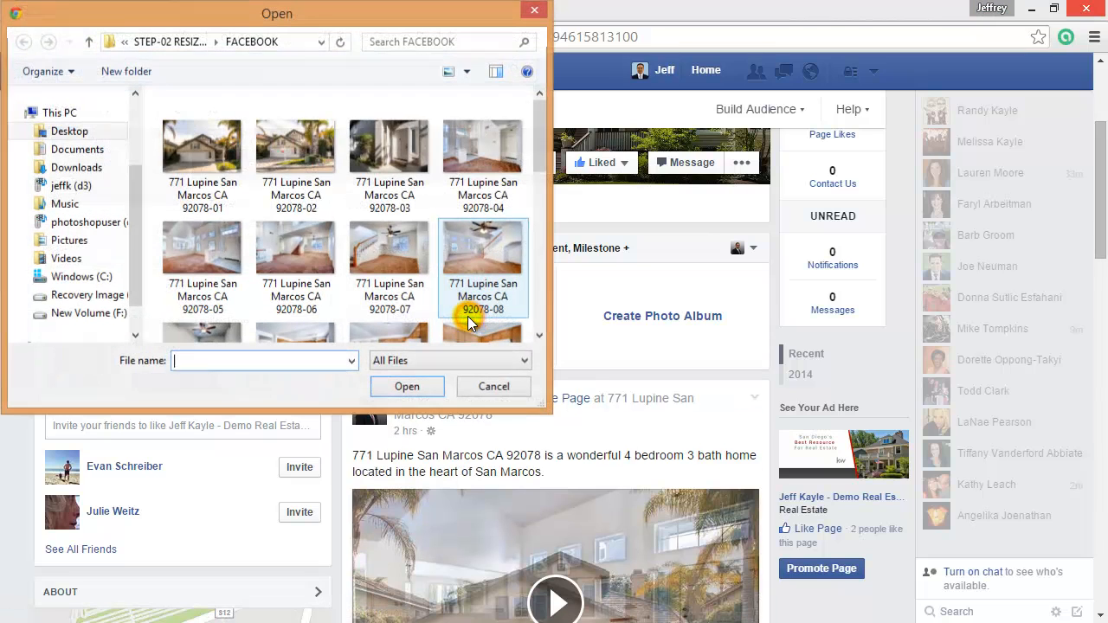
pyautogui.click(89, 43)
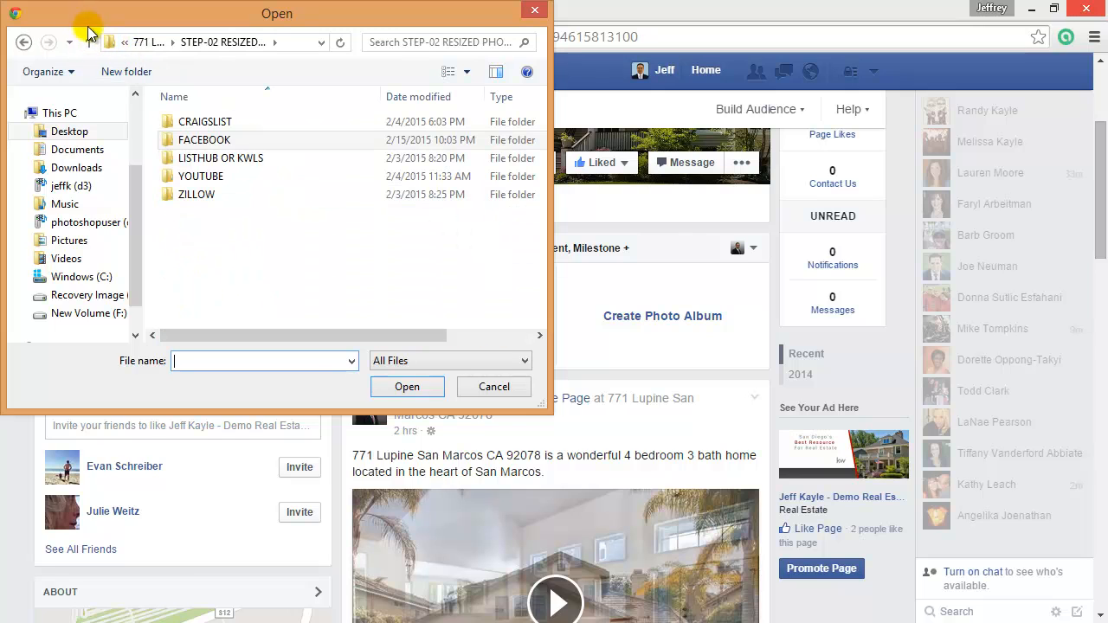
pyautogui.click(89, 43)
pyautogui.click(266, 177)
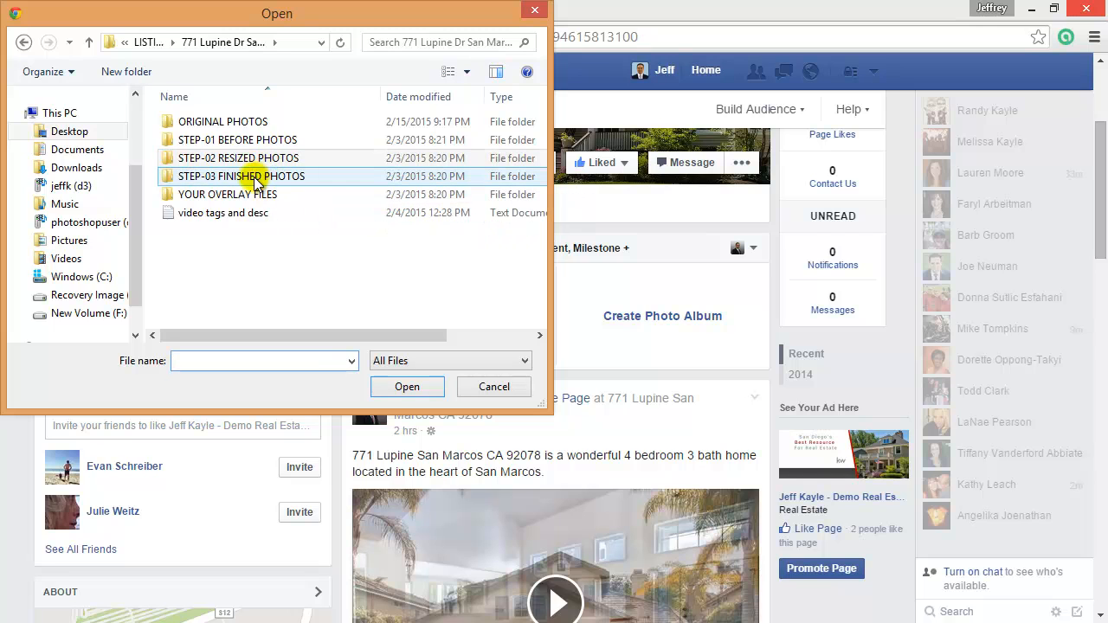
pyautogui.doubleClick(259, 177)
pyautogui.doubleClick(190, 139)
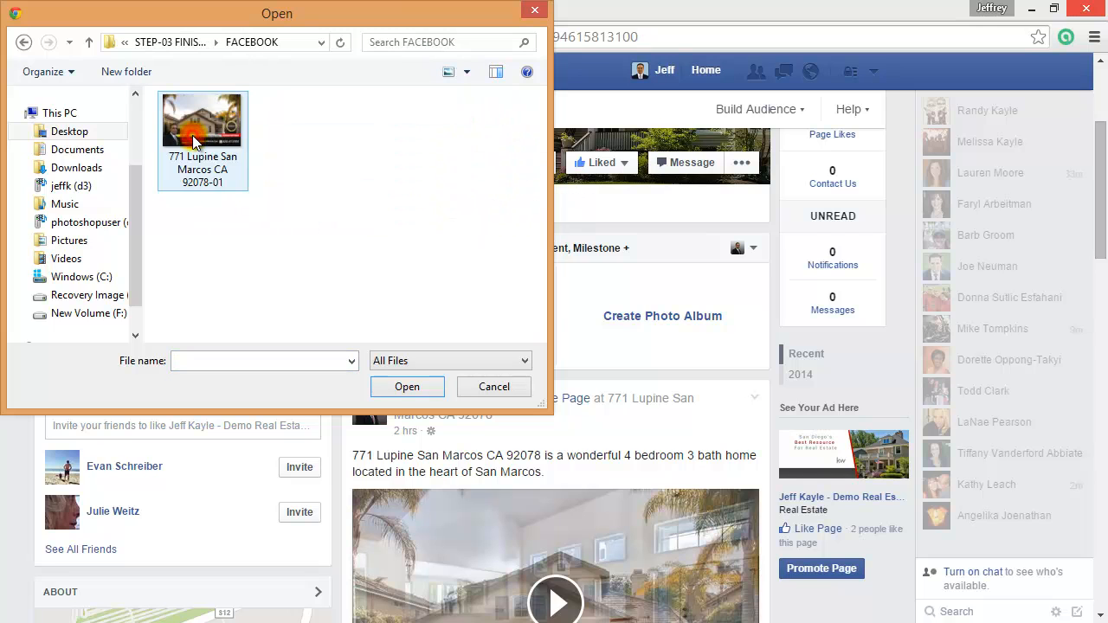
pyautogui.doubleClick(202, 136)
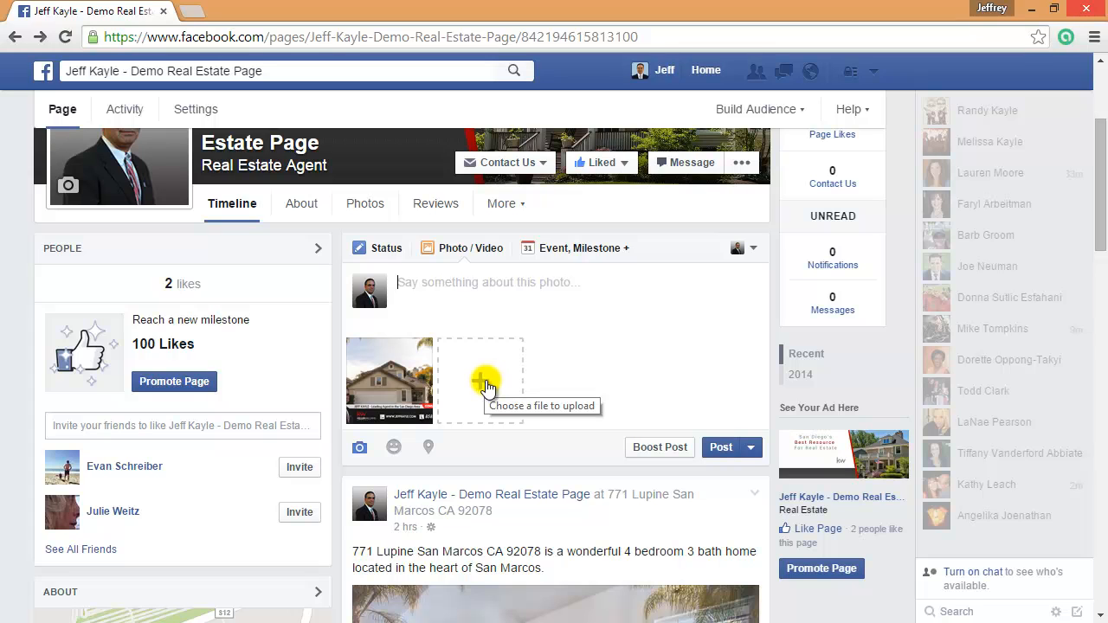
# Add resized interior photos 92078-06, -08, -15, -17, -18 and -20 from STEP-02 RESIZED PHOTOS\FACEBOOK
pyautogui.click(482, 386)
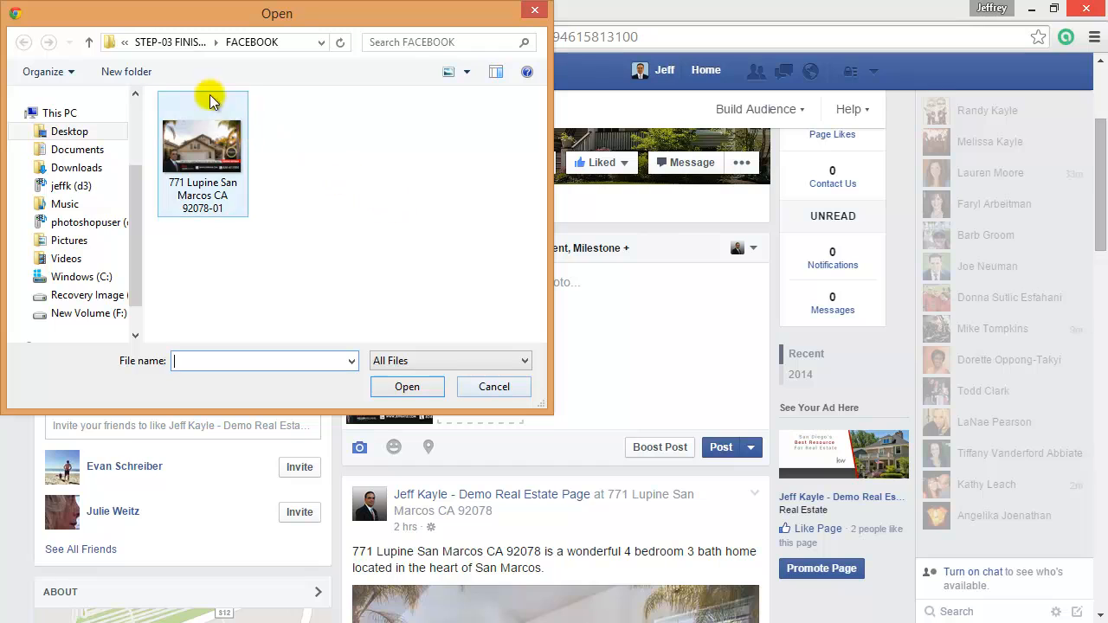
pyautogui.click(90, 42)
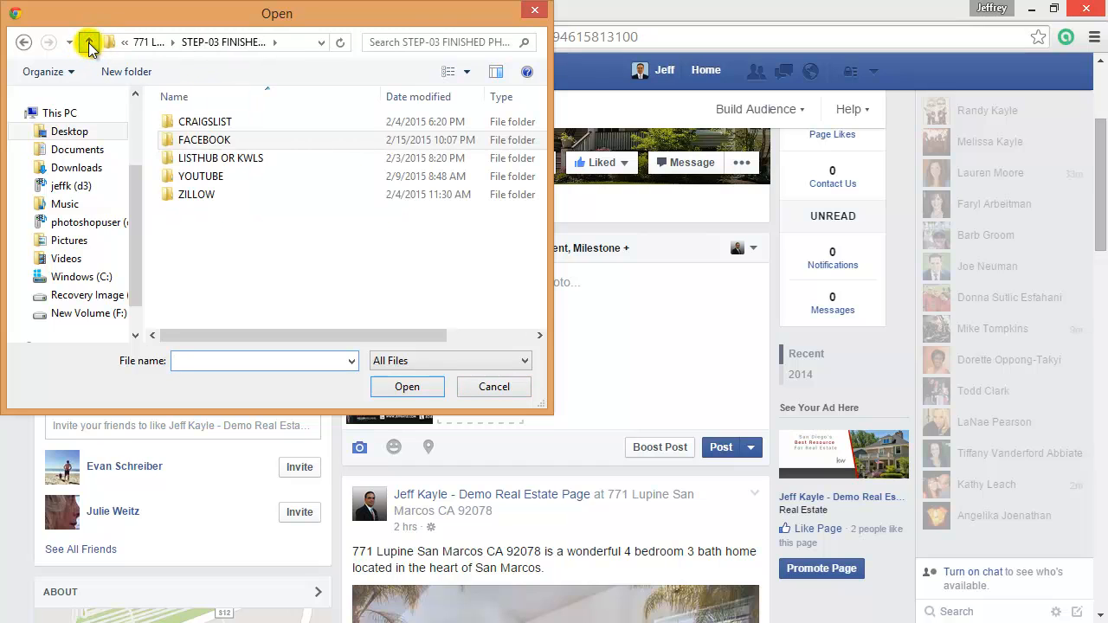
pyautogui.click(89, 42)
pyautogui.doubleClick(283, 157)
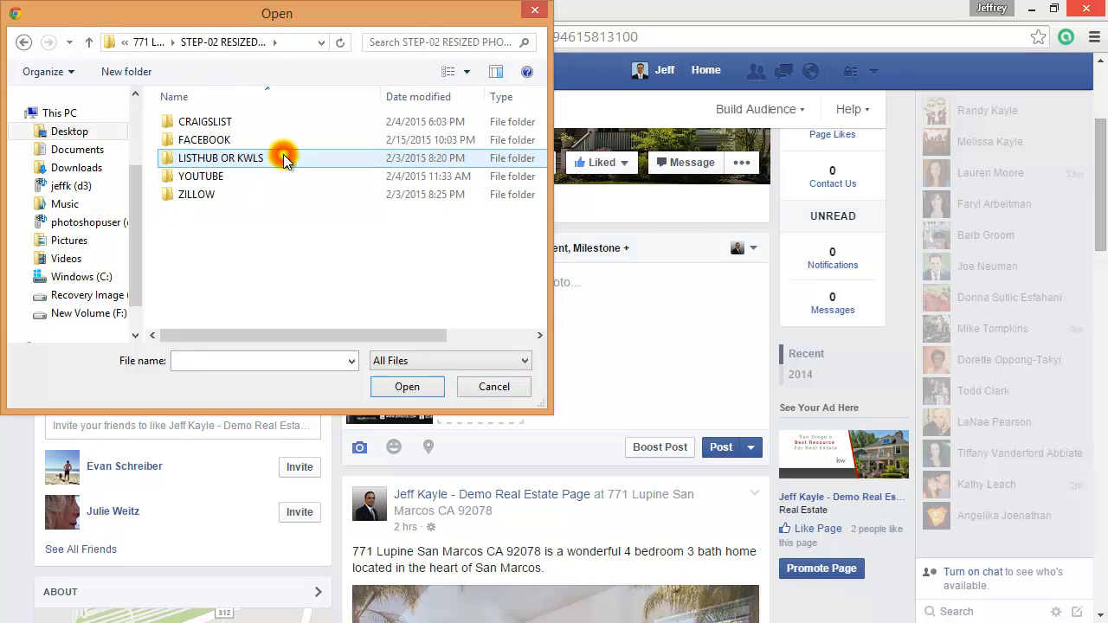
pyautogui.doubleClick(208, 139)
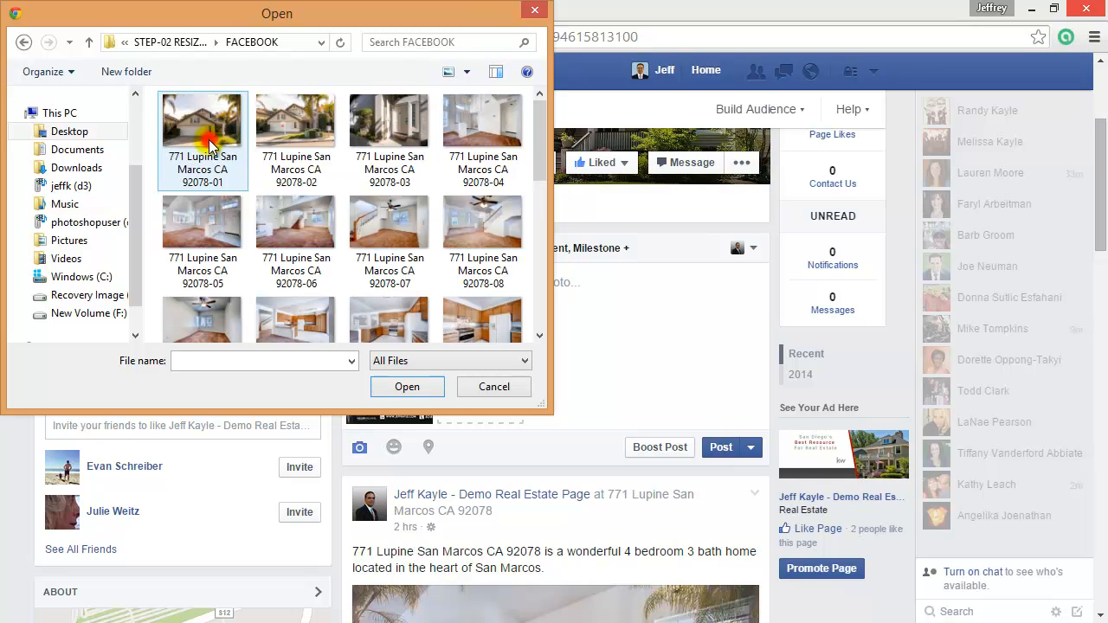
pyautogui.click(304, 213)
pyautogui.keyDown('ctrl'); pyautogui.click(479, 224); pyautogui.keyUp('ctrl')
pyautogui.moveTo(536, 154); pyautogui.dragTo(536, 225)
pyautogui.keyDown('ctrl'); pyautogui.click(366, 178); pyautogui.keyUp('ctrl')
pyautogui.keyDown('ctrl'); pyautogui.click(296, 293); pyautogui.keyUp('ctrl')
pyautogui.keyDown('ctrl'); pyautogui.click(222, 298); pyautogui.keyUp('ctrl')
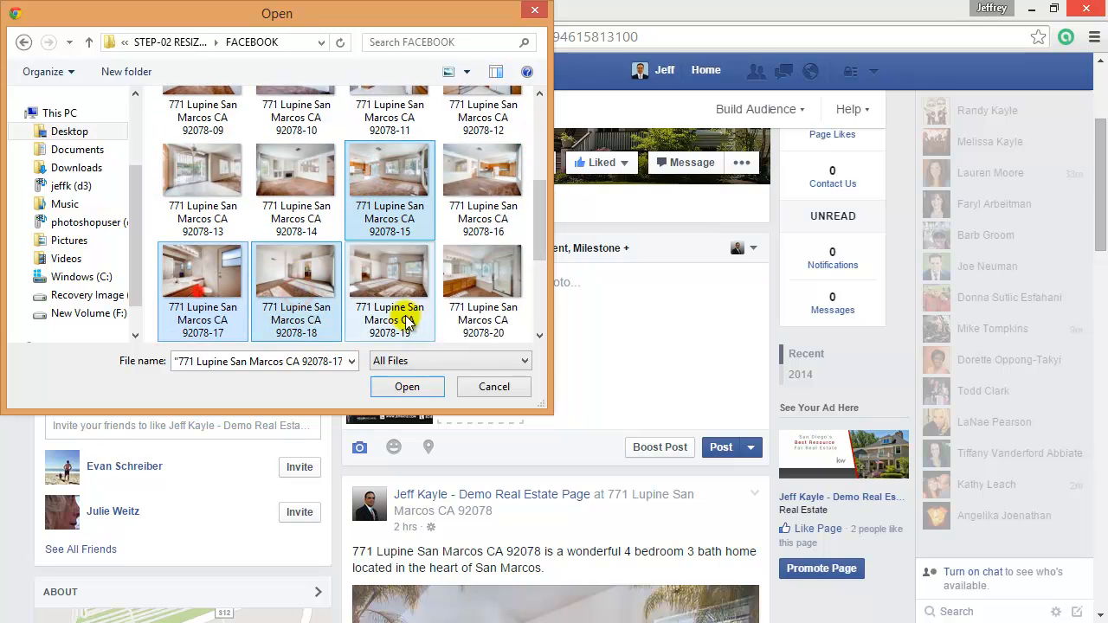
pyautogui.keyDown('ctrl'); pyautogui.click(485, 275); pyautogui.keyUp('ctrl')
pyautogui.click(415, 390)
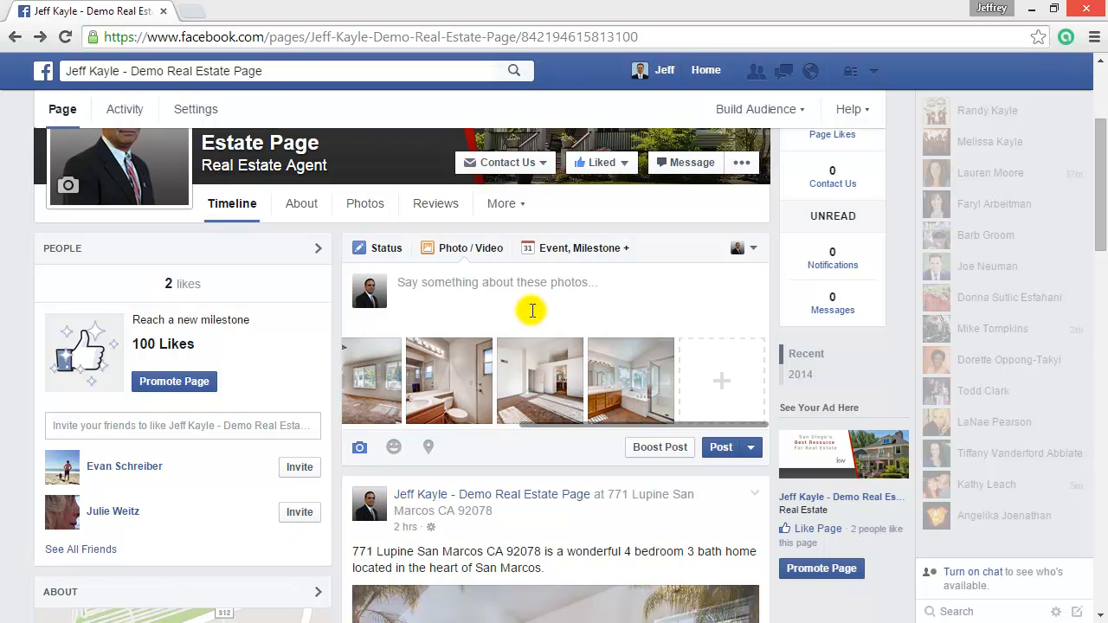
# Paste the 3 bedroom 2 bath San Marcos caption with call-now line and kw.com link, and post it
pyautogui.click(491, 286)
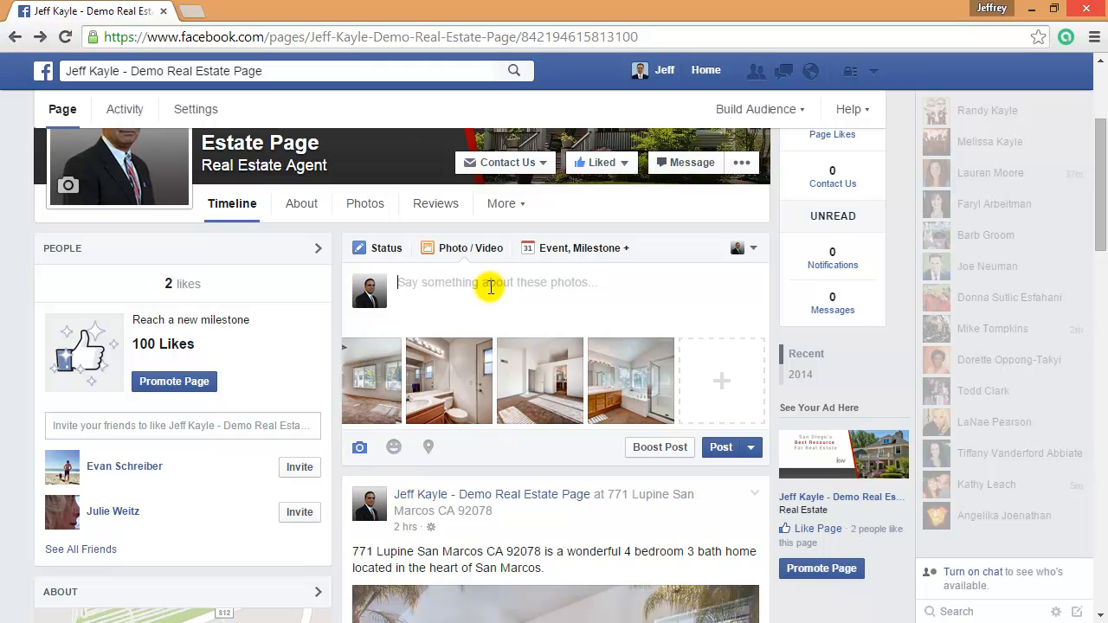
pyautogui.hotkey('ctrl', 'v')
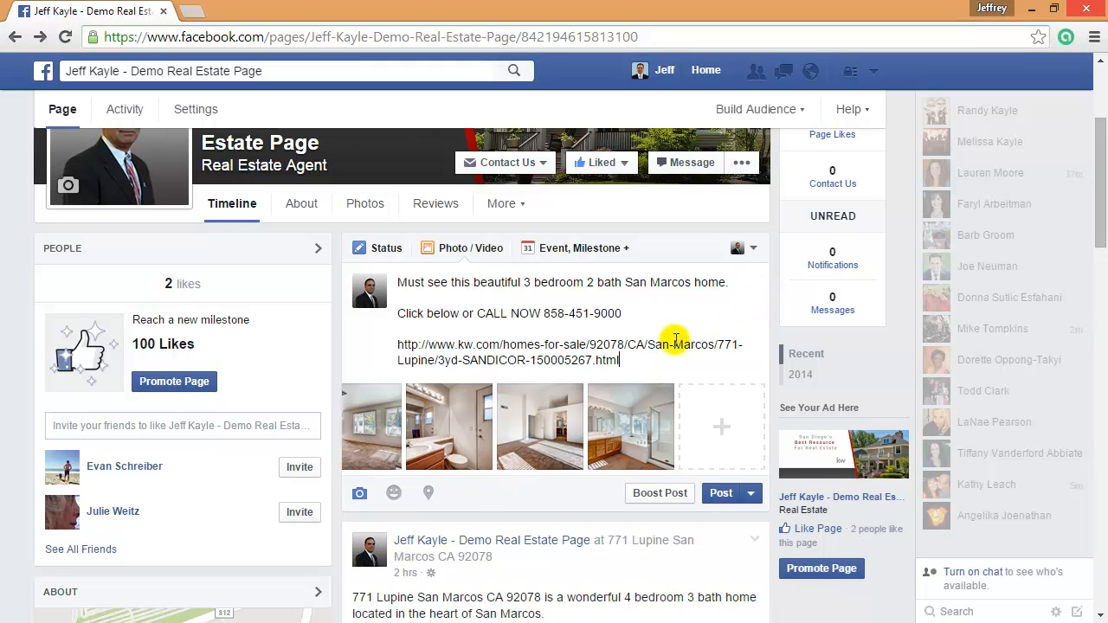
pyautogui.scroll(1, 638, 342)
pyautogui.scroll(-1, 633, 345)
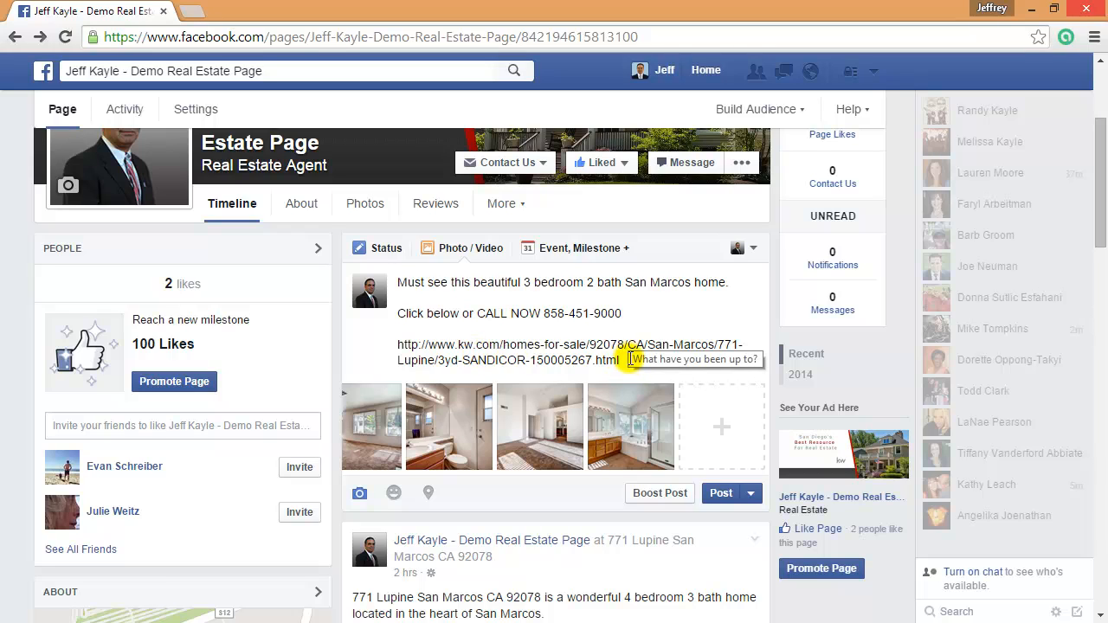
pyautogui.click(721, 493)
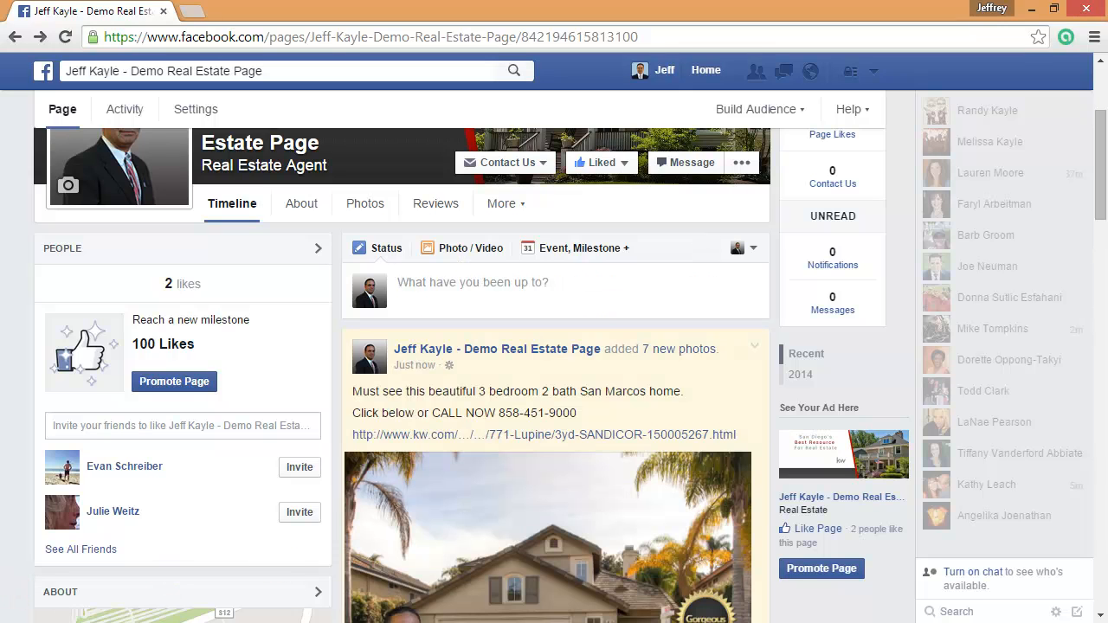
pyautogui.scroll(-3, 693, 504)
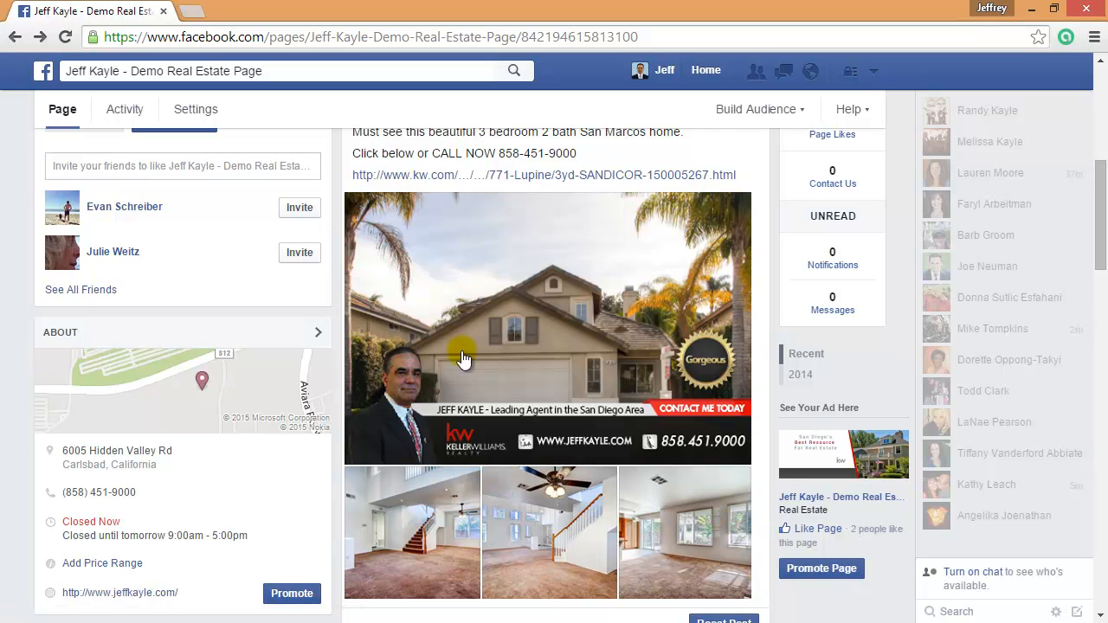
pyautogui.scroll(-2, 749, 463)
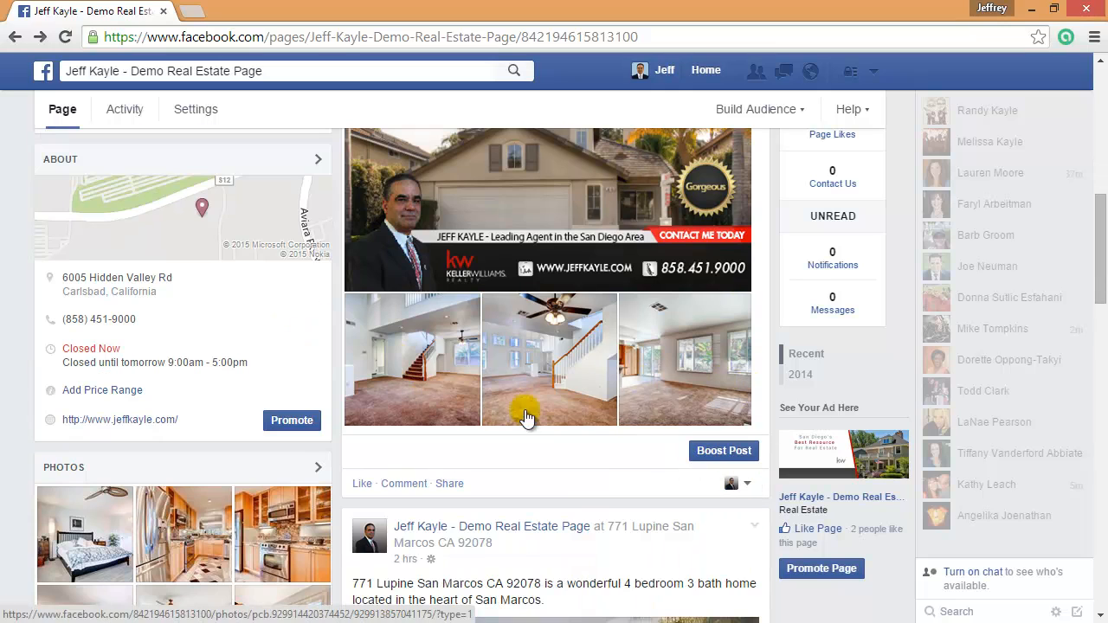
pyautogui.scroll(1, 732, 475)
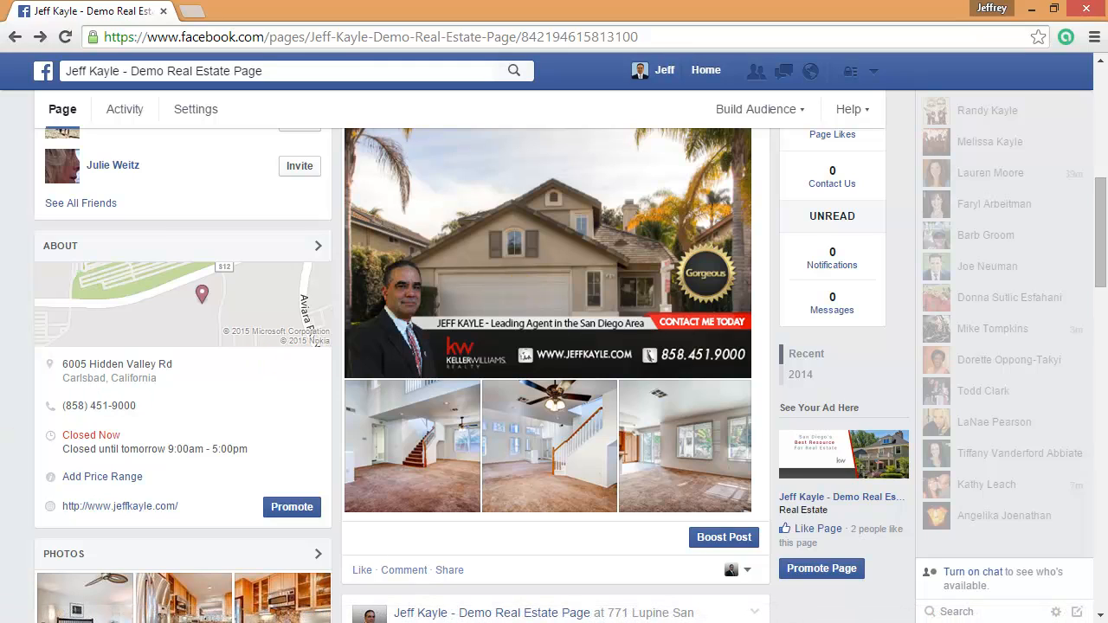
pyautogui.click(176, 622)
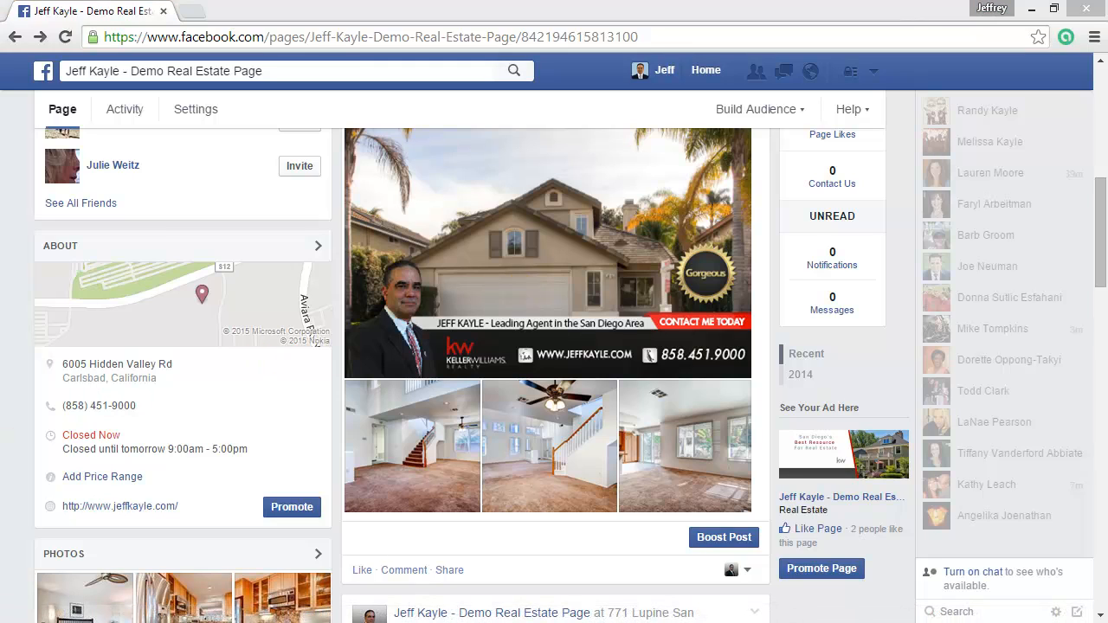
# Boost the published listing post and begin creating a new audience for it
pyautogui.click(725, 538)
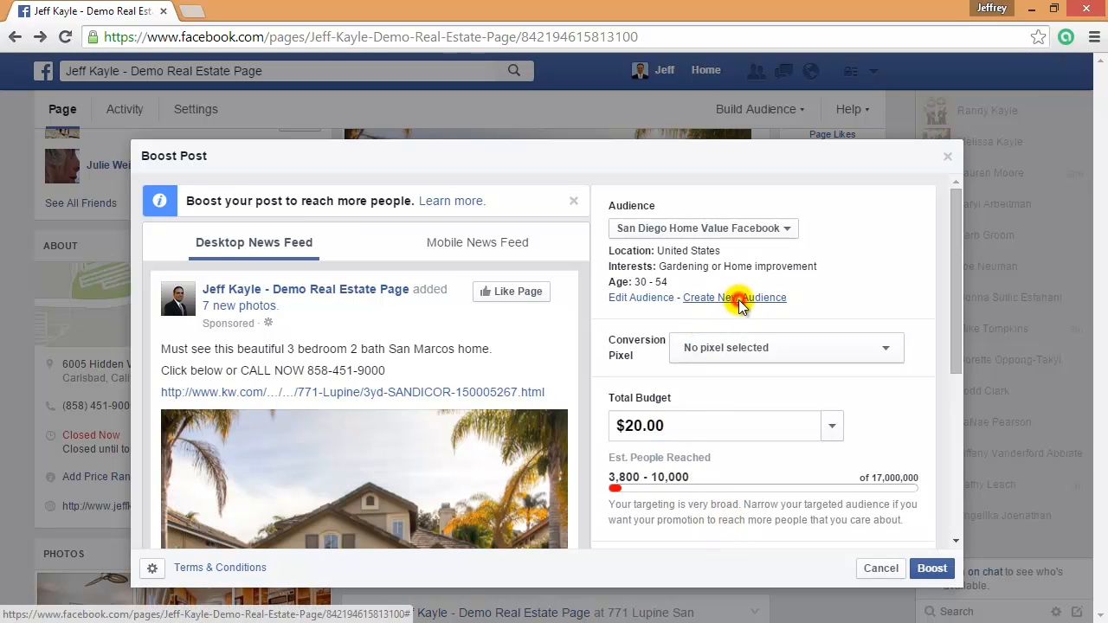
pyautogui.click(738, 298)
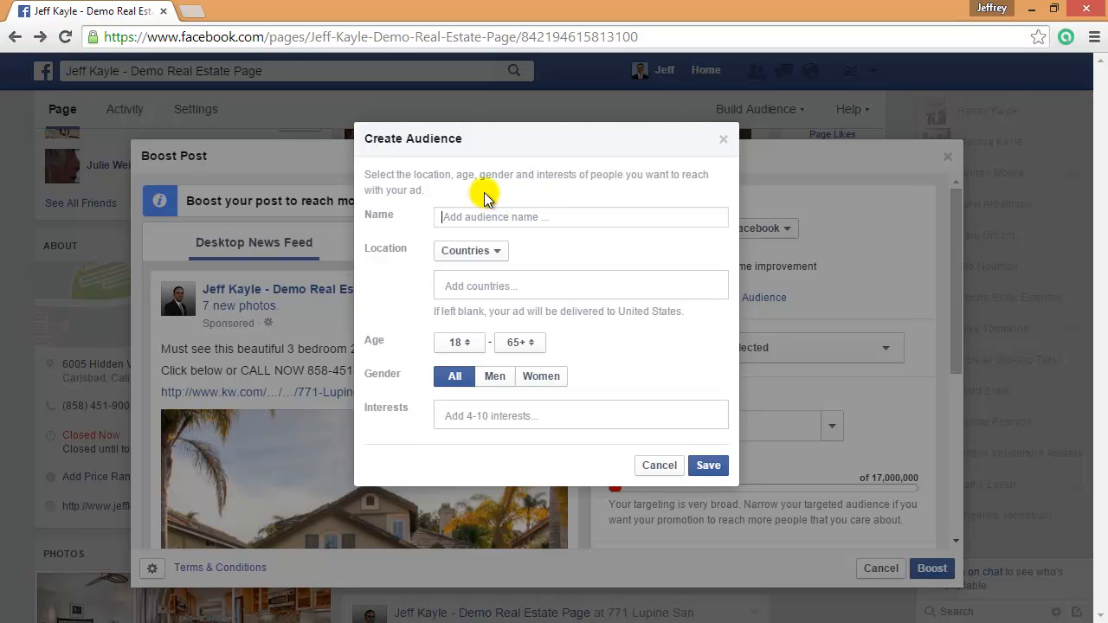
# Name the audience Local REALTORS and target the city San Diego, CA
pyautogui.write('Local REALTORS')
pyautogui.click(490, 251)
pyautogui.click(468, 318)
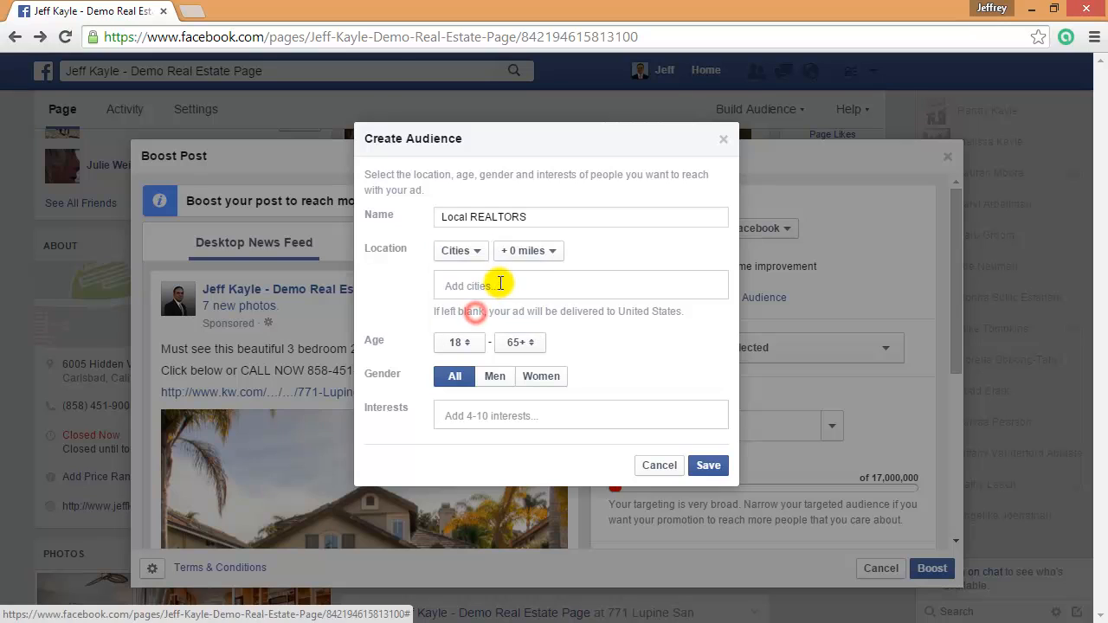
pyautogui.write('San')
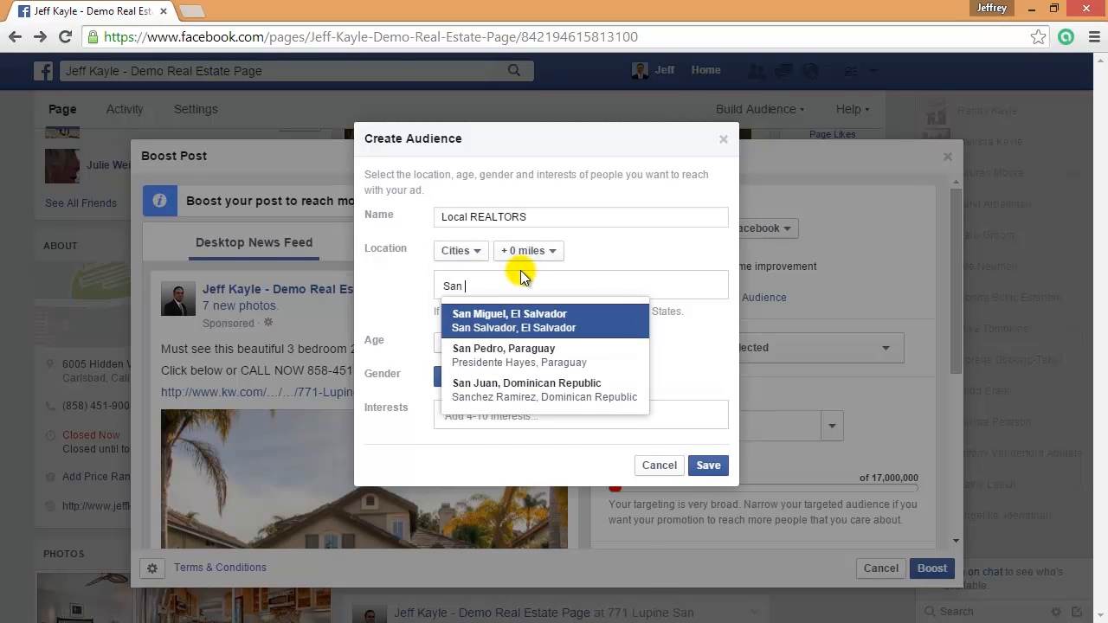
pyautogui.write('  diego')
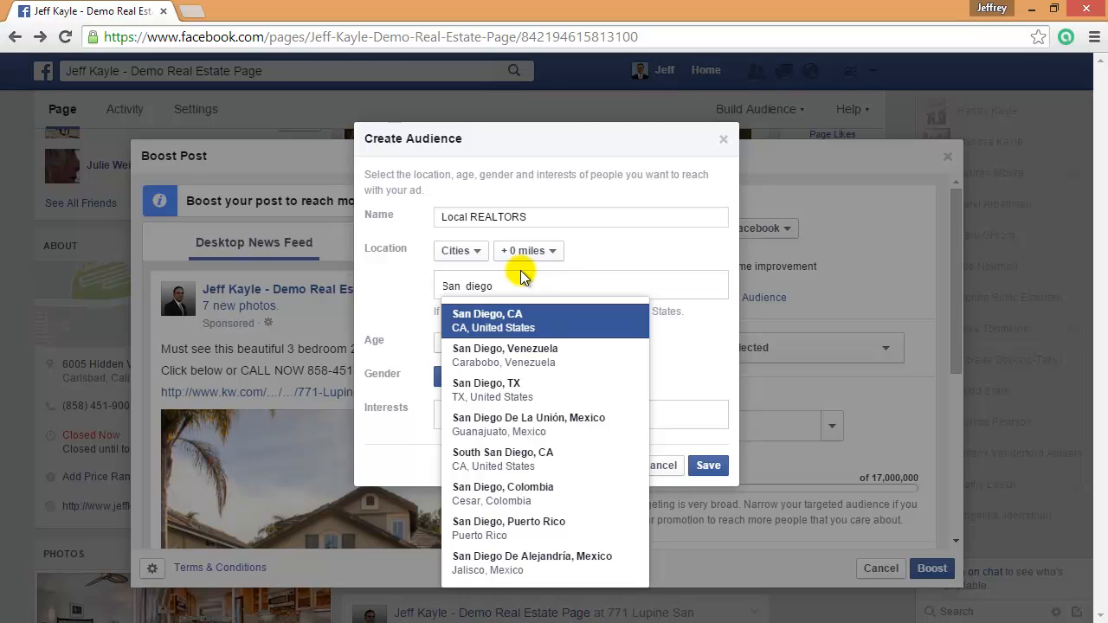
pyautogui.press('Return')
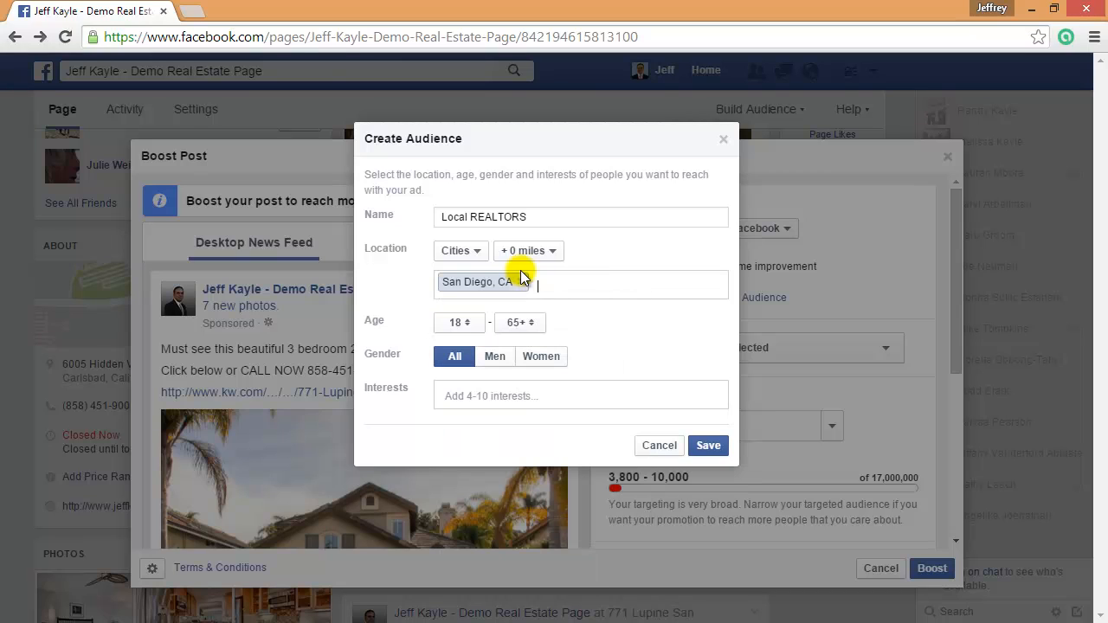
# Set the minimum age to 23 and add the National Association of Realtors interest
pyautogui.click(465, 329)
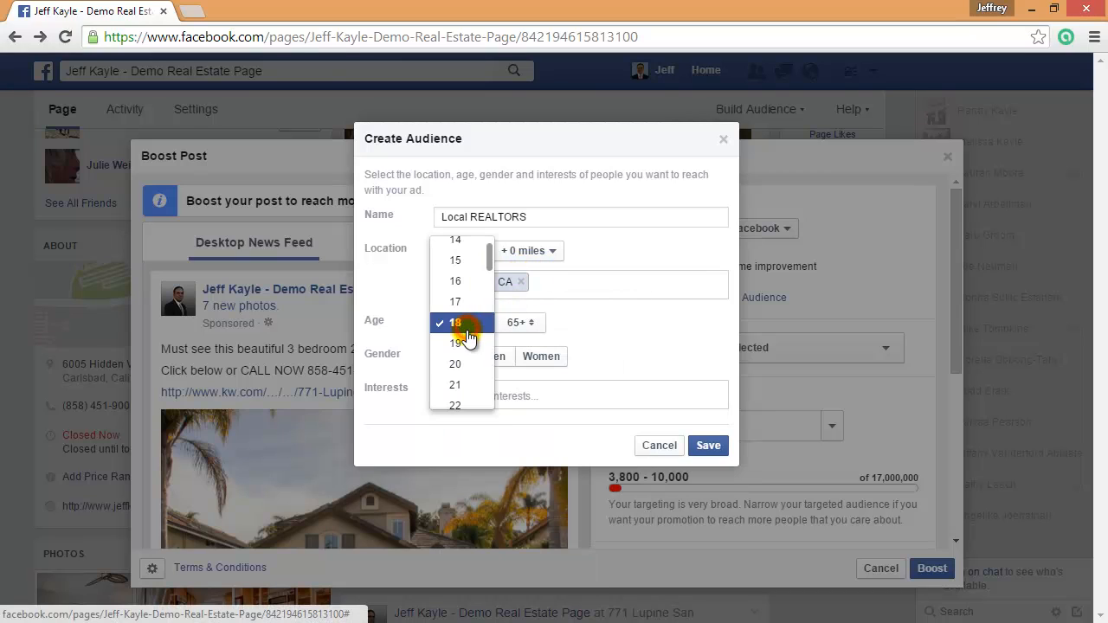
pyautogui.scroll(-2, 463, 395)
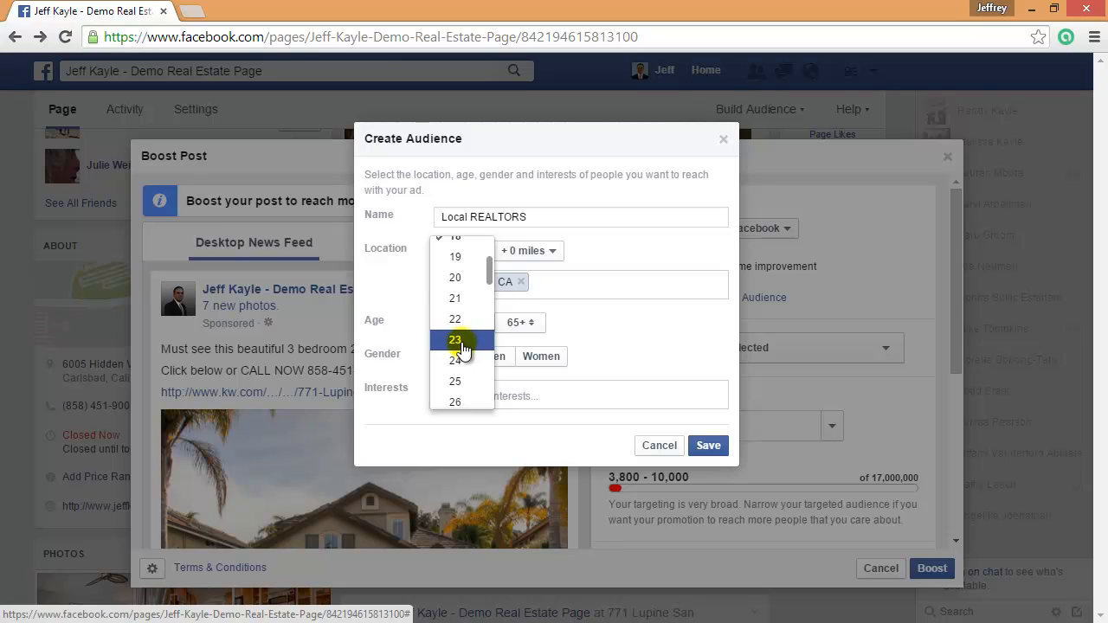
pyautogui.click(461, 340)
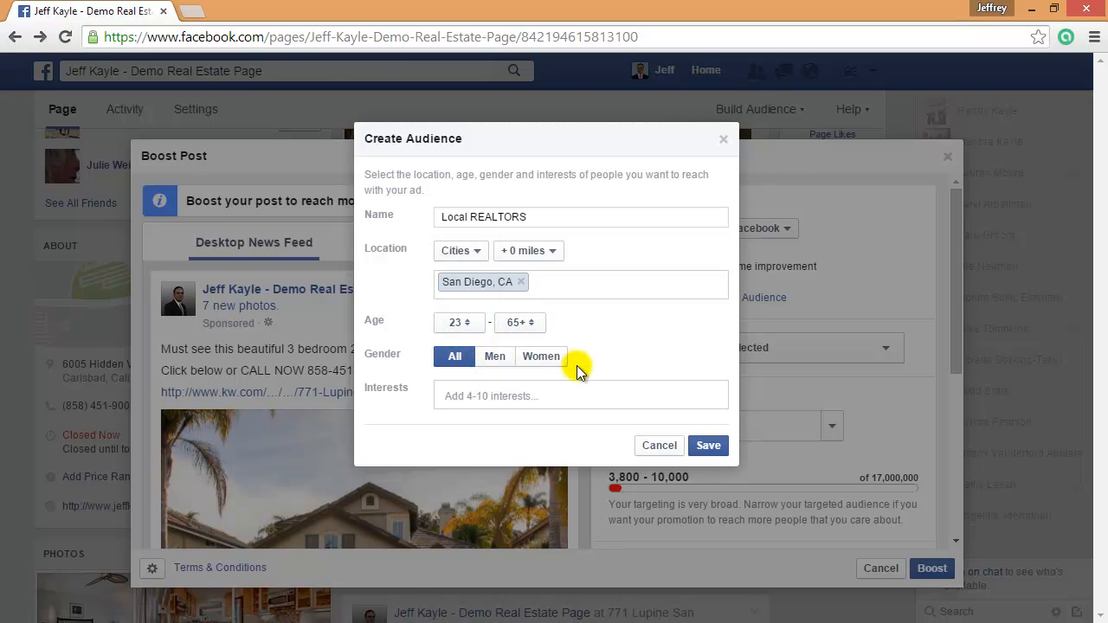
pyautogui.click(514, 396)
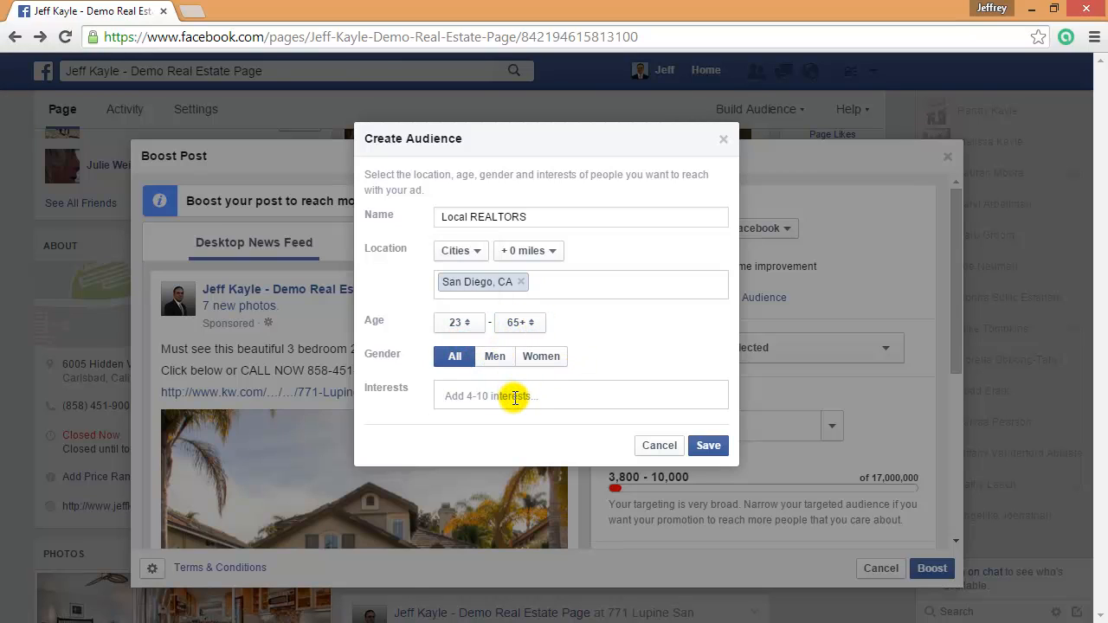
pyautogui.write('realtor')
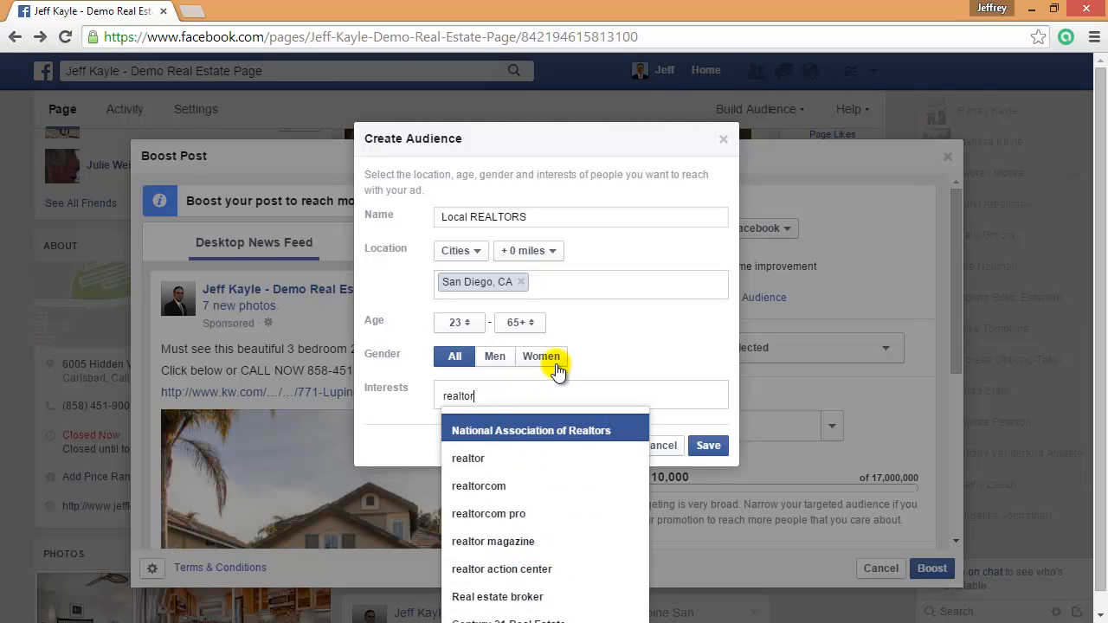
pyautogui.press('Return')
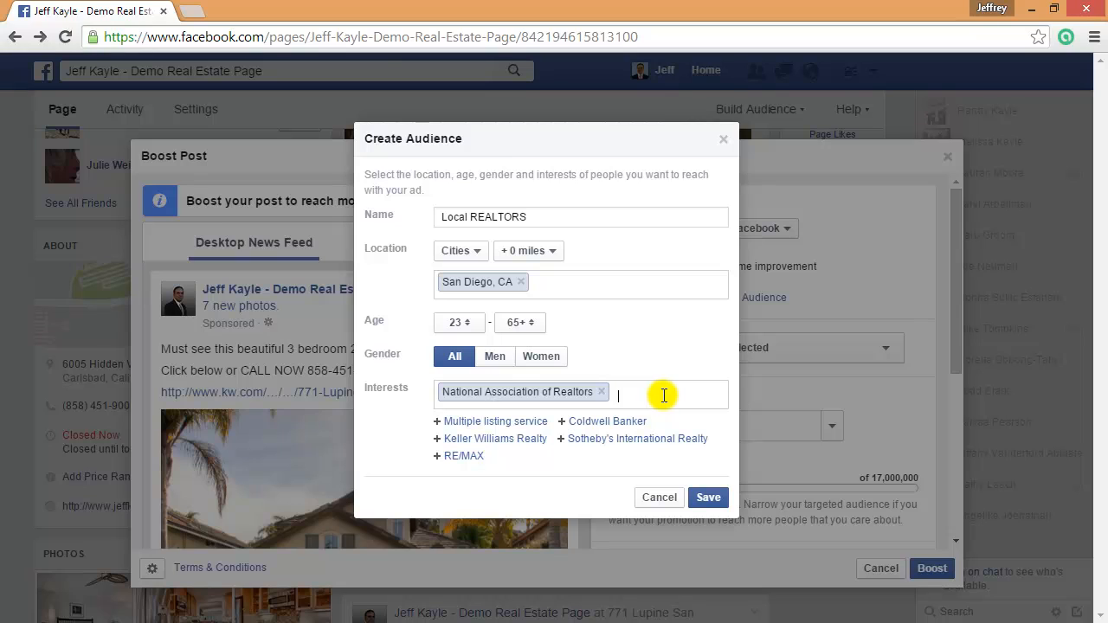
pyautogui.write('a')
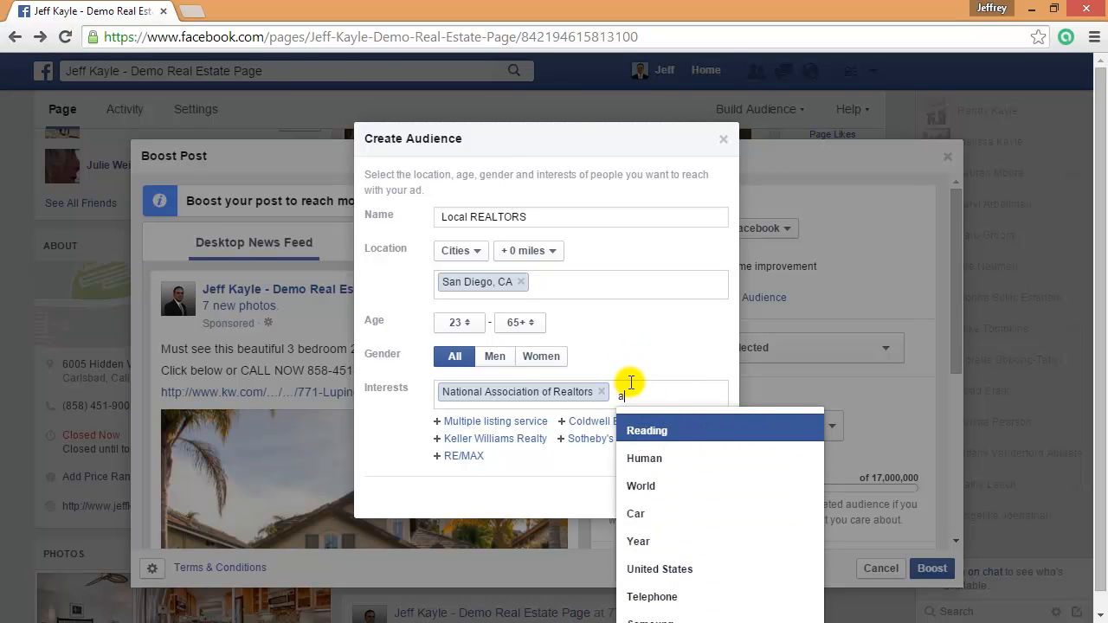
pyautogui.press('BackSpace')
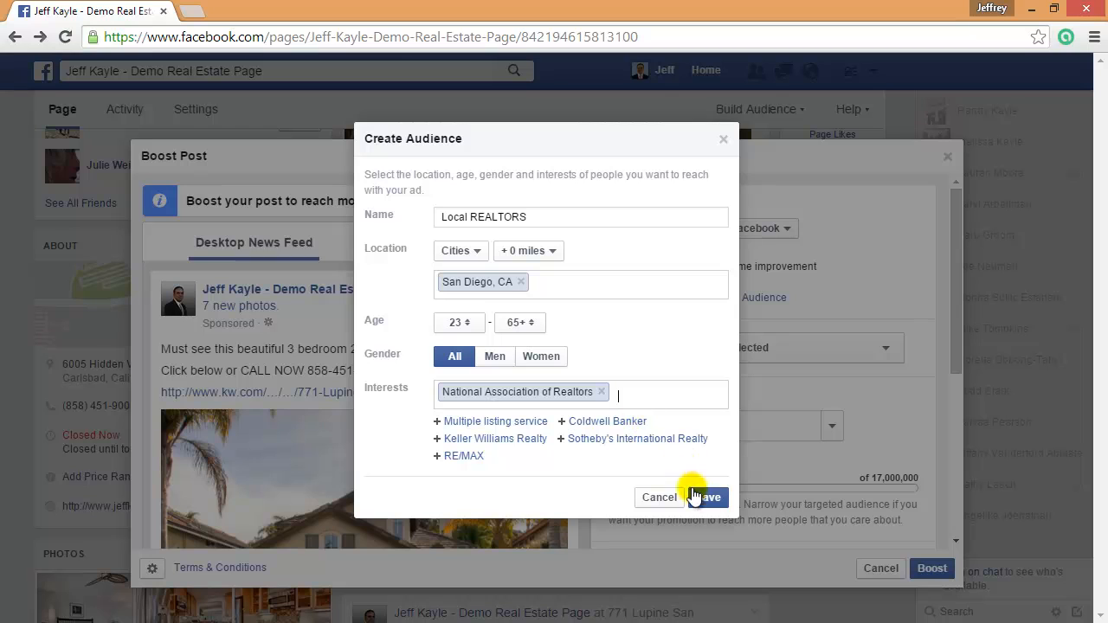
# Save the Local REALTORS audience and change the total budget from $20.00 to $5.00
pyautogui.click(708, 499)
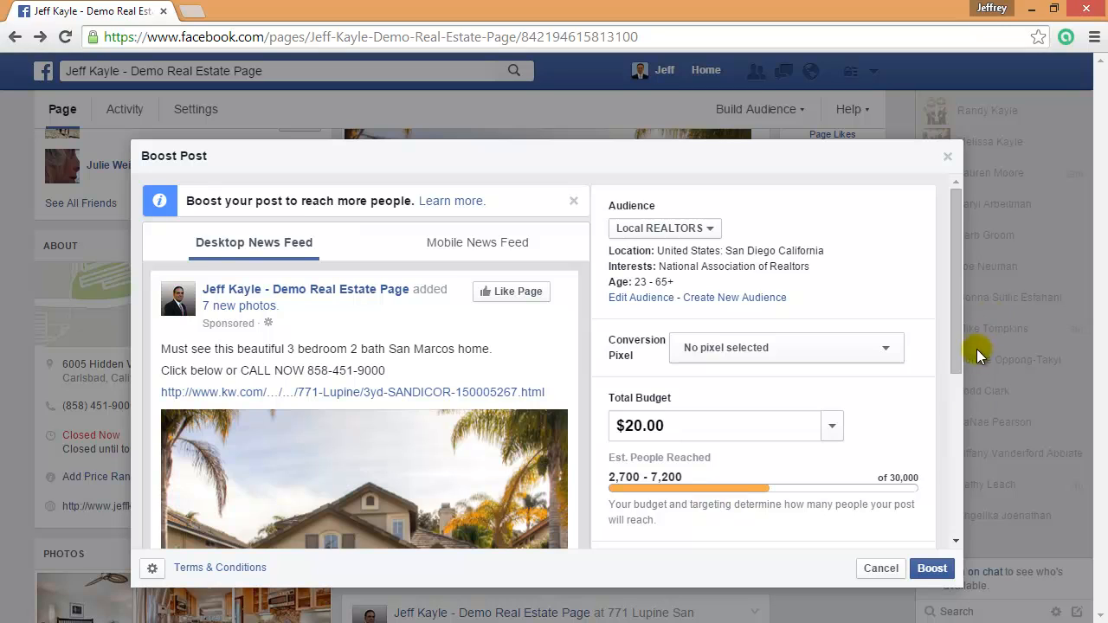
pyautogui.moveTo(958, 317); pyautogui.dragTo(955, 391)
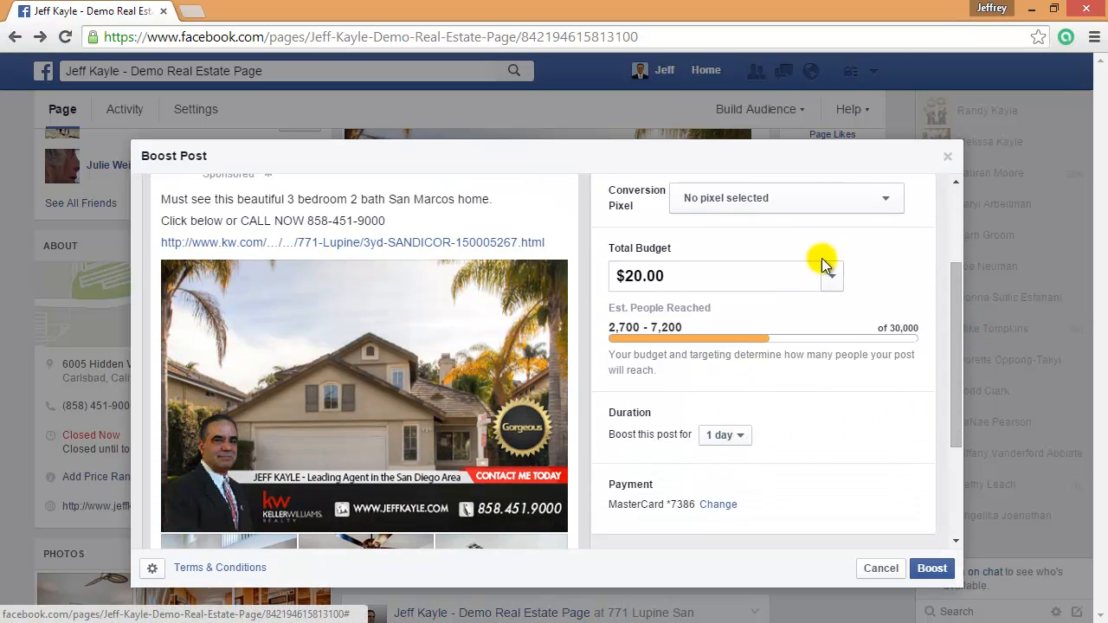
pyautogui.tripleClick(767, 274)
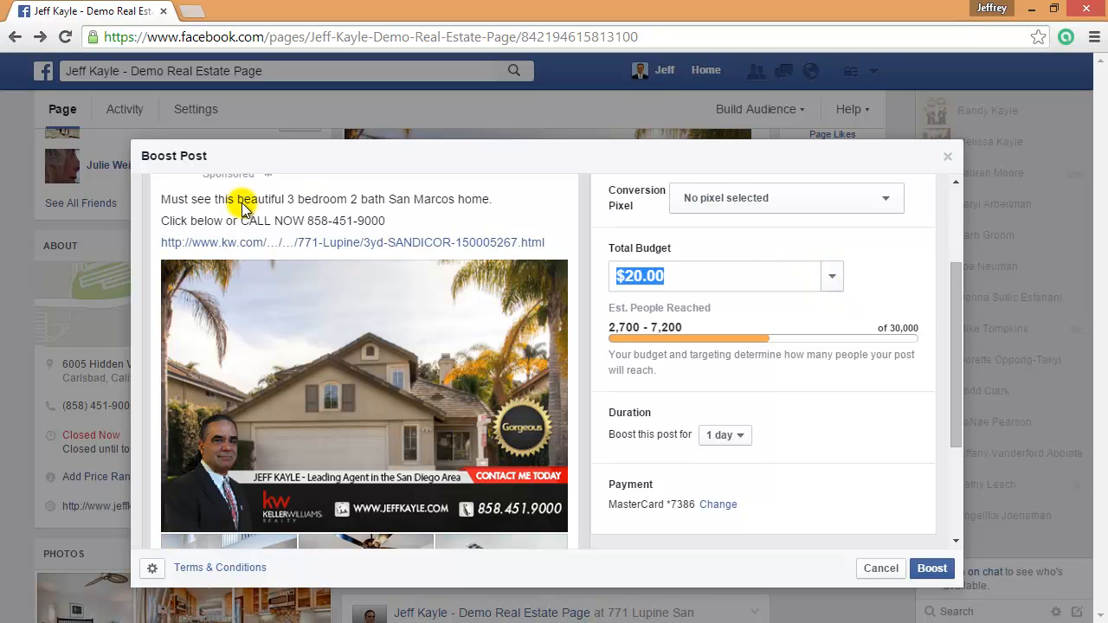
pyautogui.write('5.00')
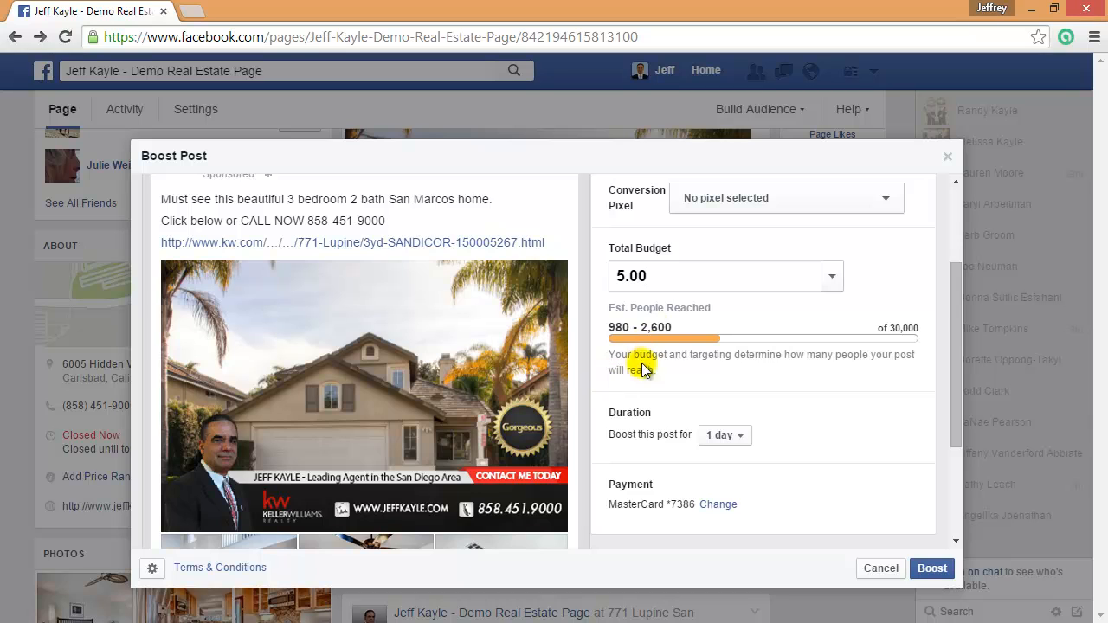
# Place the $5.00 boost order for the listing post
pyautogui.scroll(-3, 822, 368)
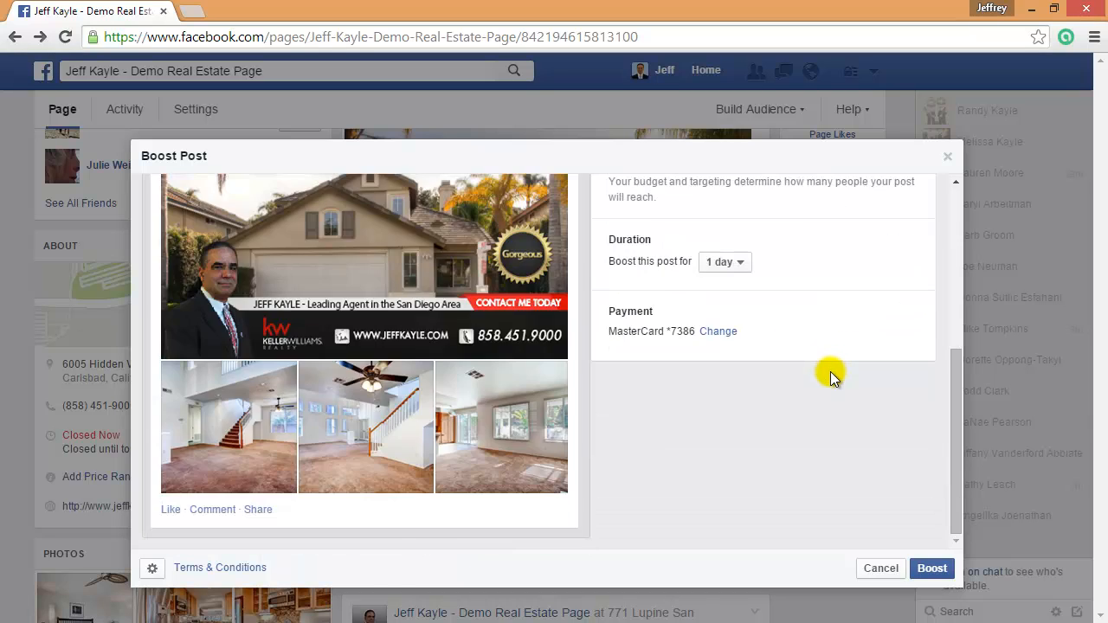
pyautogui.scroll(3, 828, 373)
pyautogui.scroll(2, 829, 376)
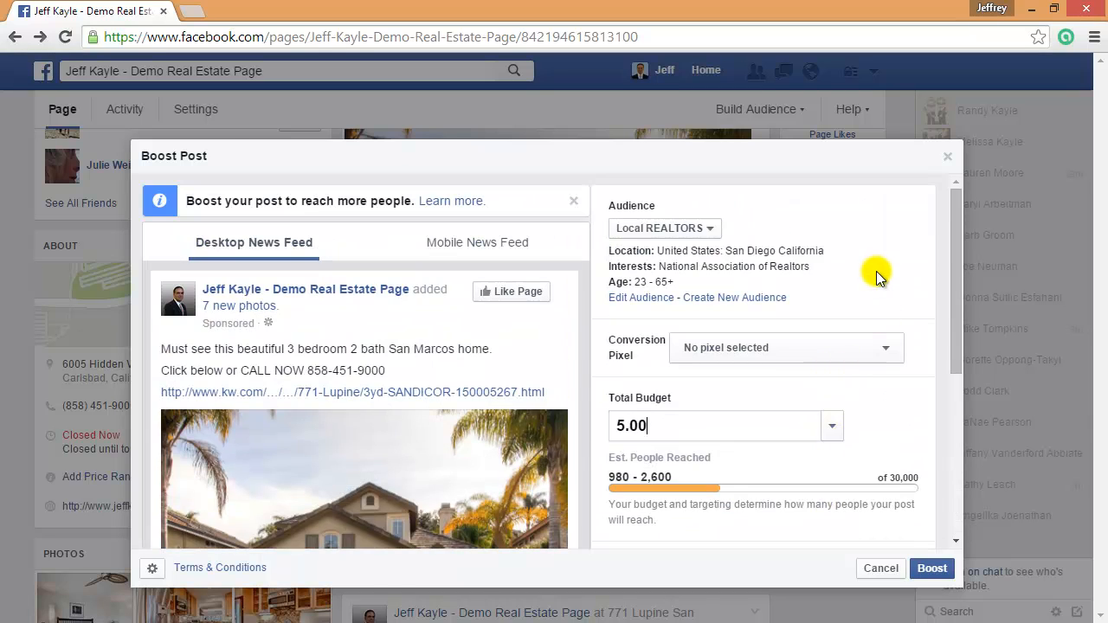
pyautogui.click(935, 571)
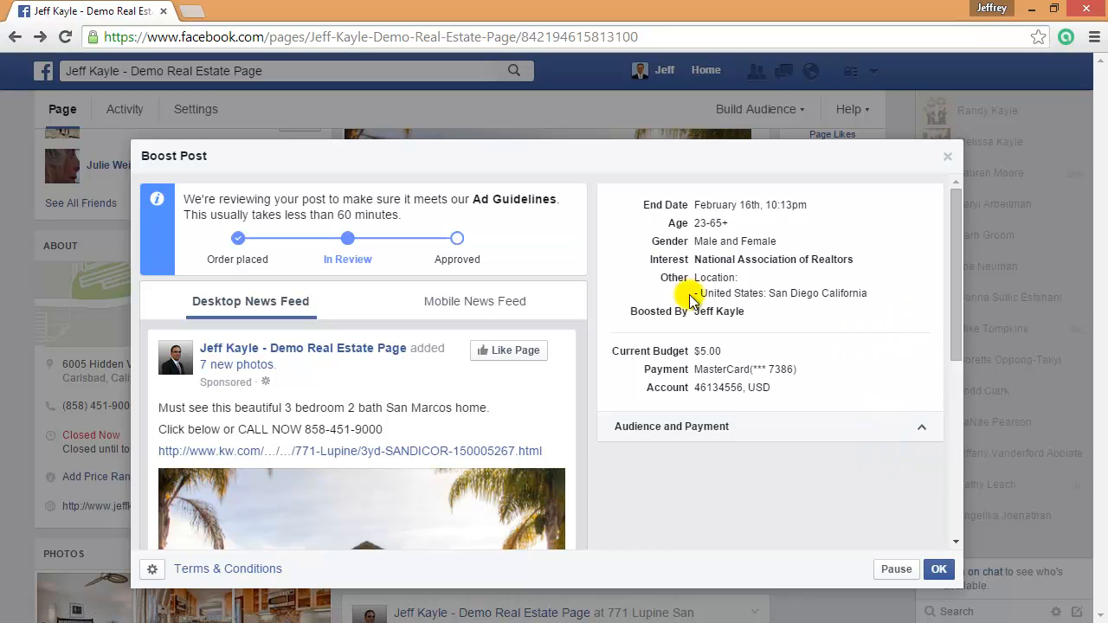
# Review the boost summary and view the sponsored post's Mobile News Feed preview
pyautogui.scroll(-1, 422, 322)
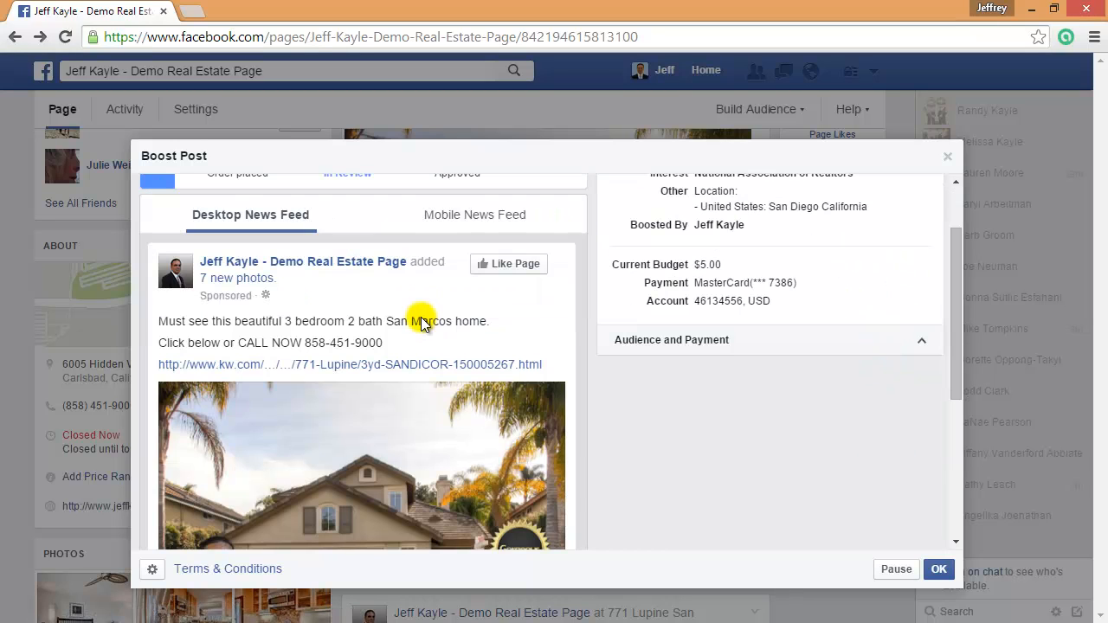
pyautogui.scroll(-5, 643, 458)
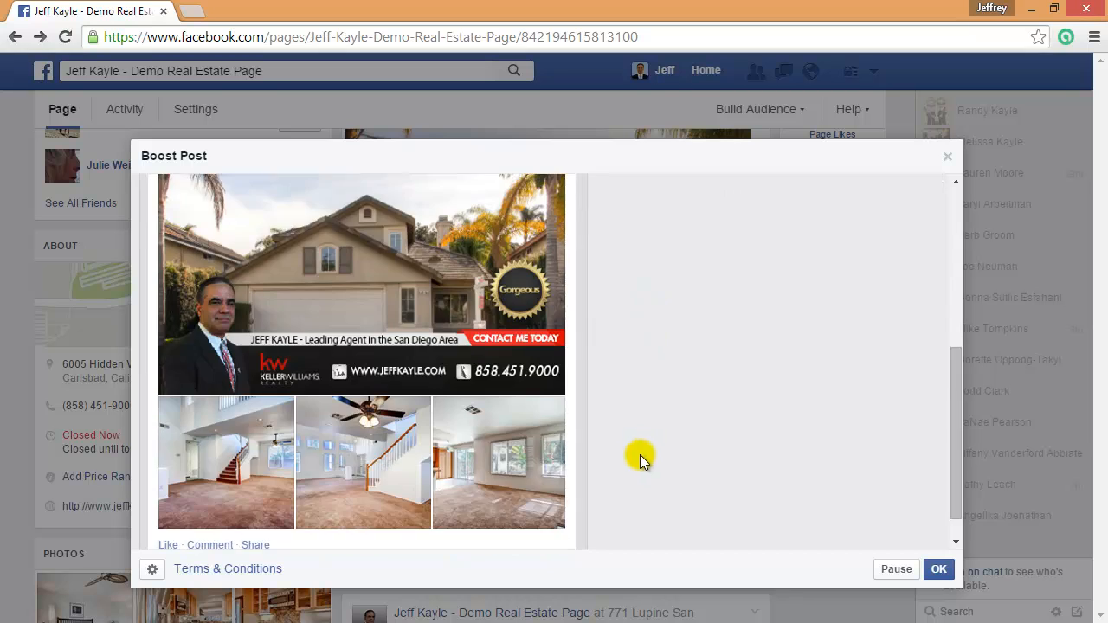
pyautogui.scroll(6, 507, 406)
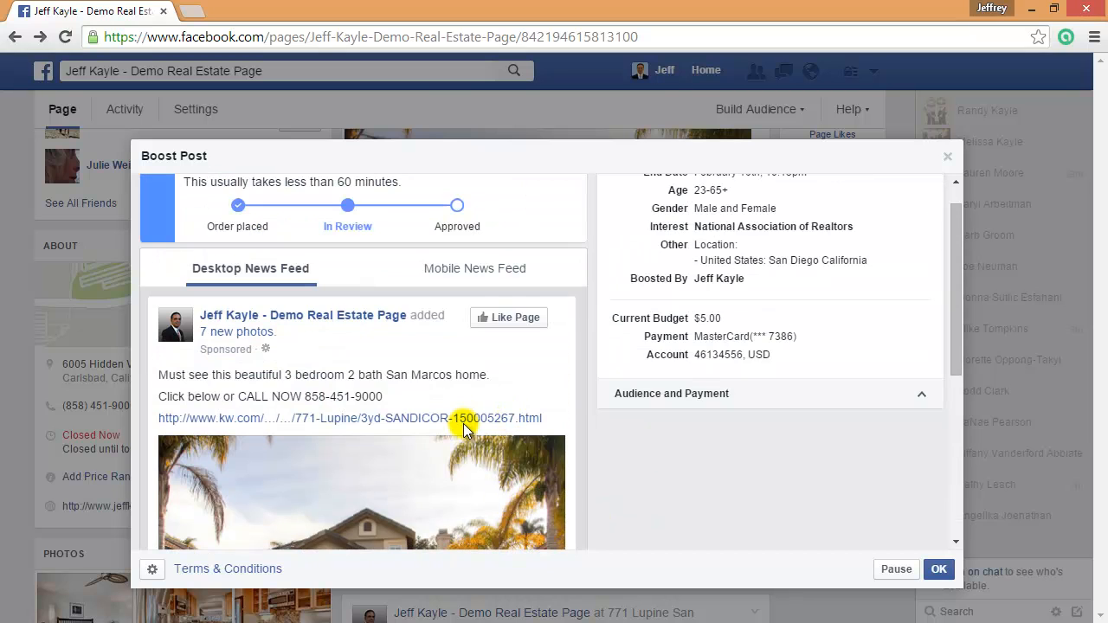
pyautogui.click(494, 270)
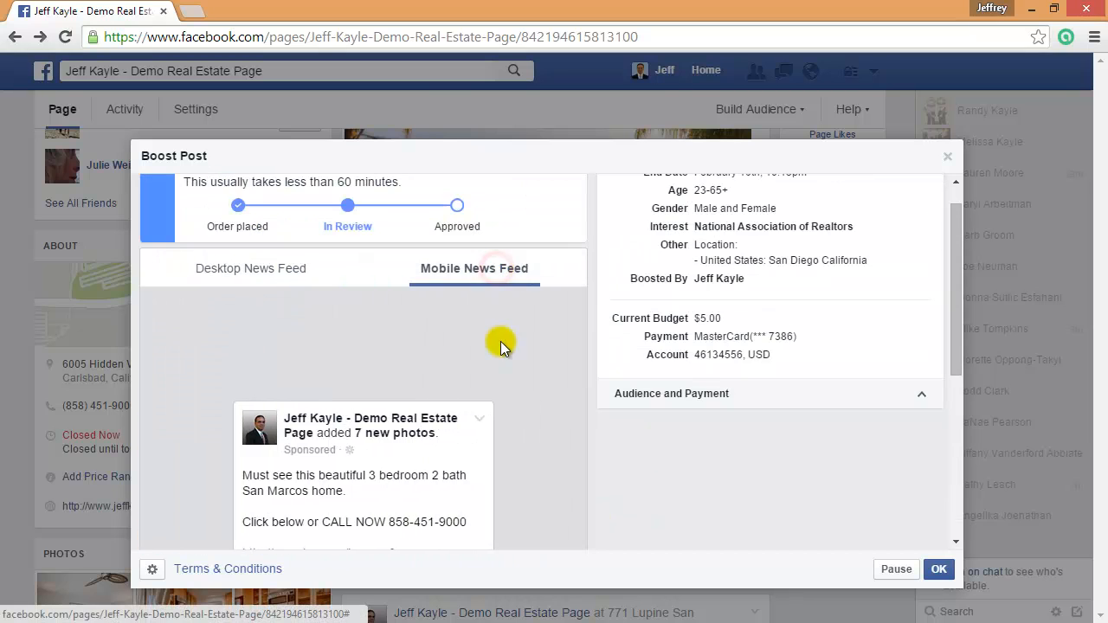
pyautogui.scroll(-2, 496, 382)
pyautogui.scroll(1, 496, 383)
pyautogui.scroll(-2, 496, 382)
pyautogui.scroll(-1, 496, 383)
pyautogui.scroll(5, 496, 383)
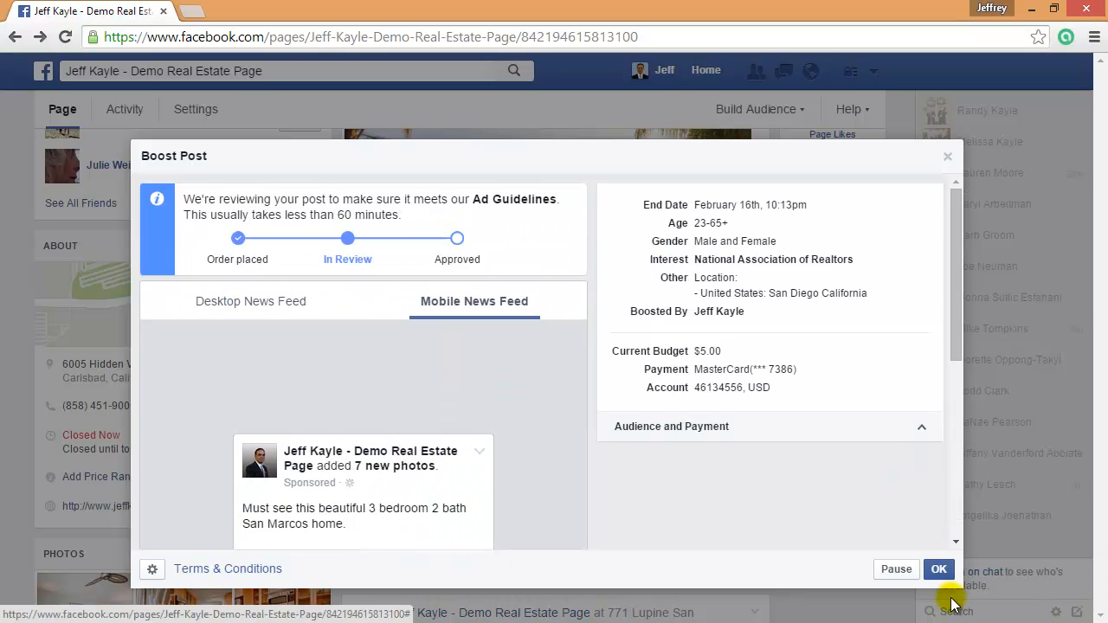
# Pause the $5.00 boost and confirm it in the Pause Ad dialog
pyautogui.click(894, 570)
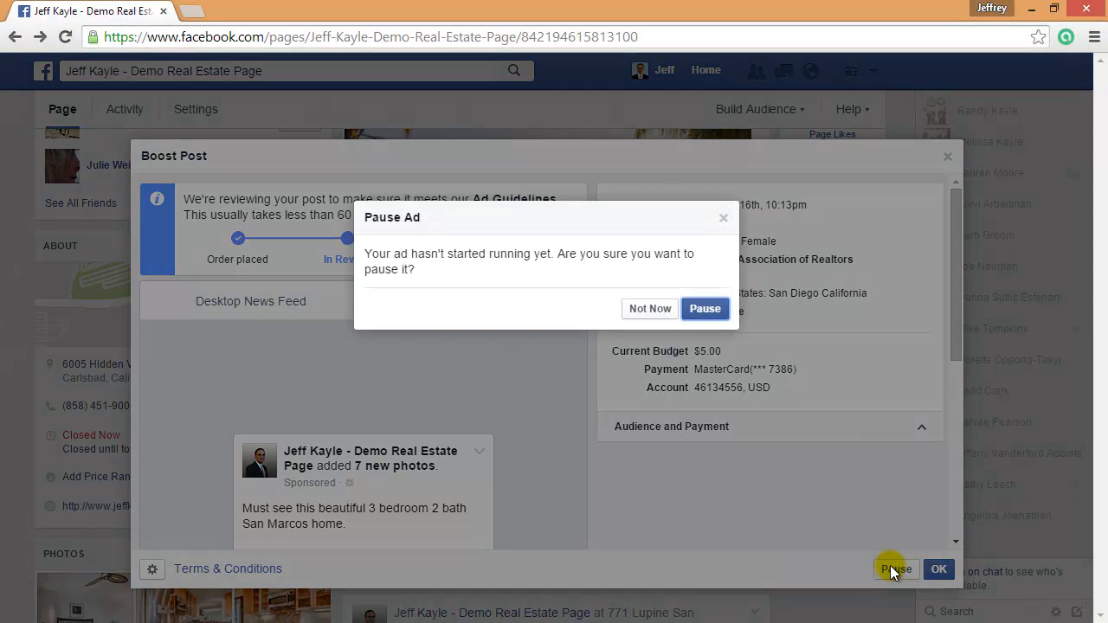
pyautogui.click(708, 311)
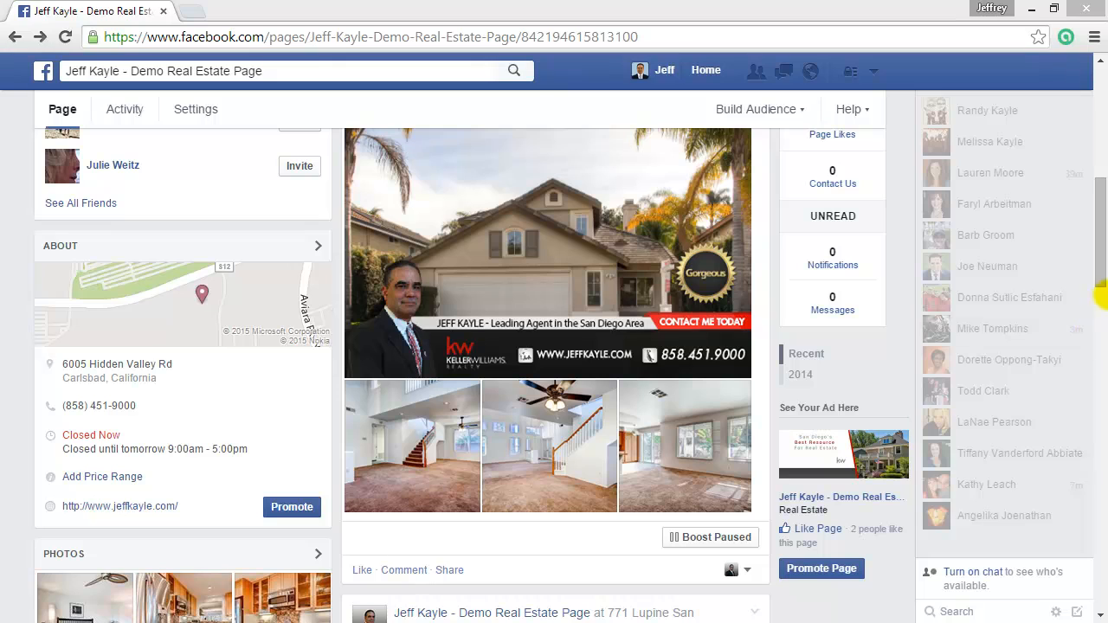
pyautogui.moveTo(1097, 269); pyautogui.dragTo(1091, 227)
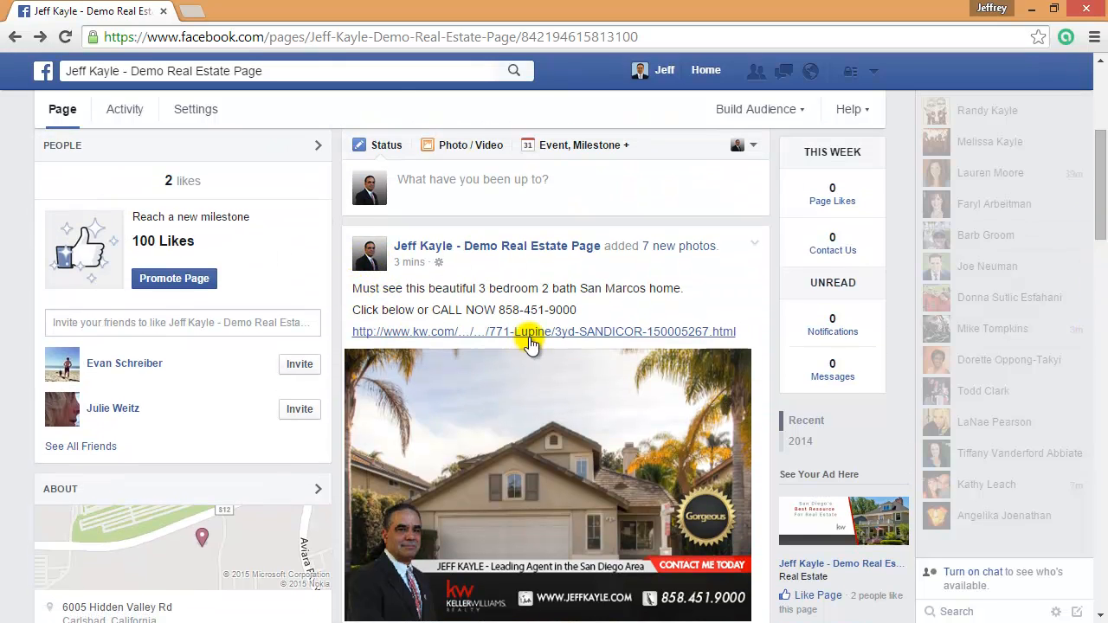
pyautogui.click(528, 332)
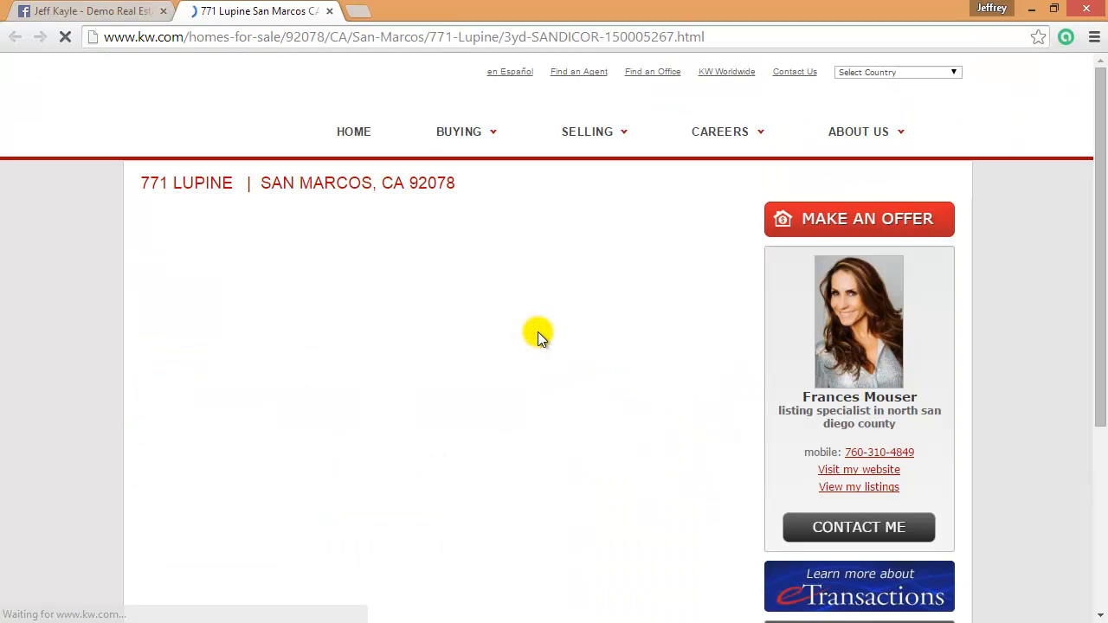